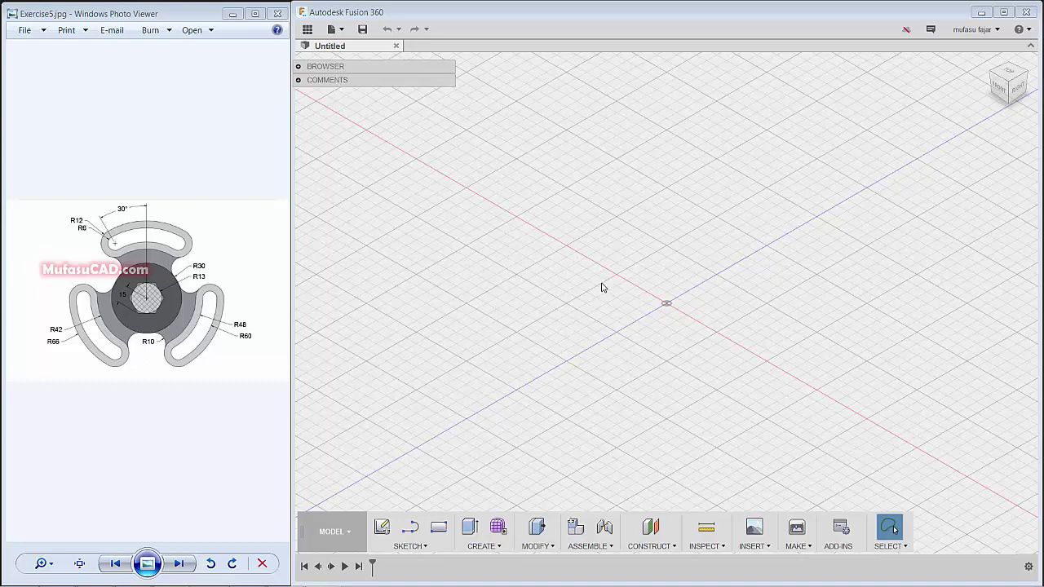
Start a new sketch in the blank design so the origin planes appear for selection.
left_click(409, 527)
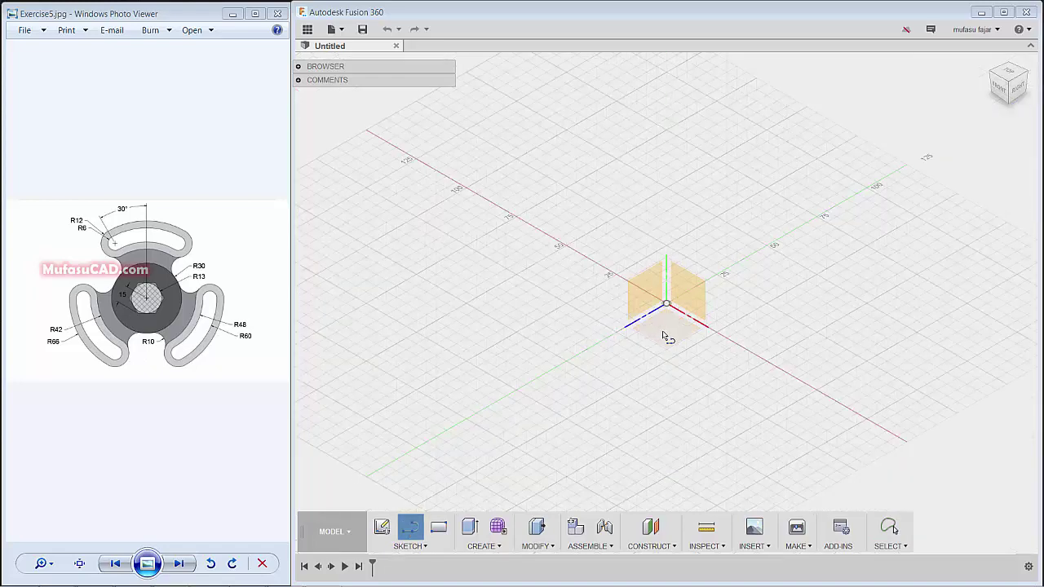
On the XY plane, draw a circle centred at the origin and dimension it Ø26.
left_click(666, 337)
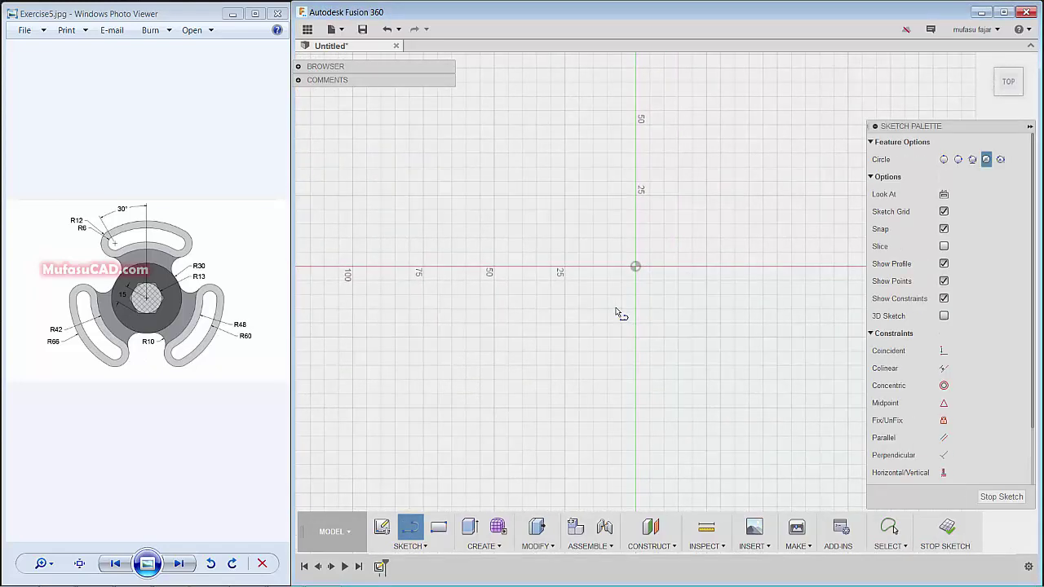
left_click(635, 267)
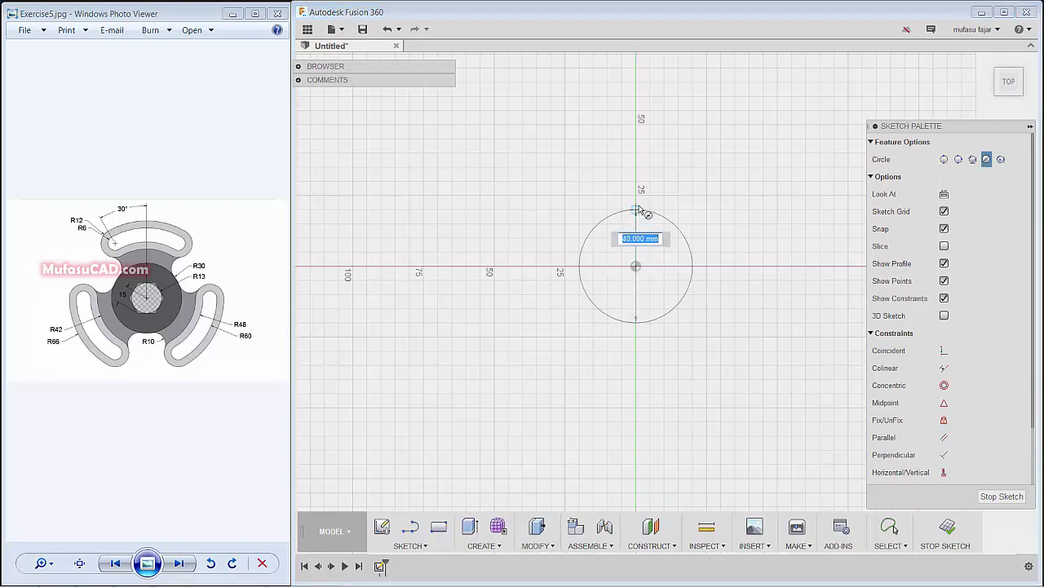
left_click(639, 200)
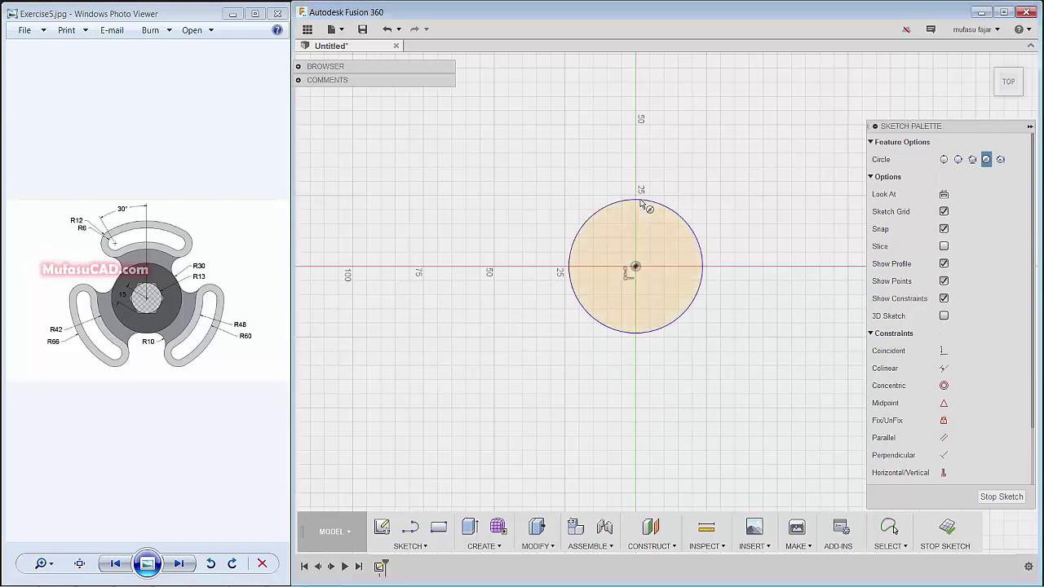
left_click(625, 332)
left_click(557, 380)
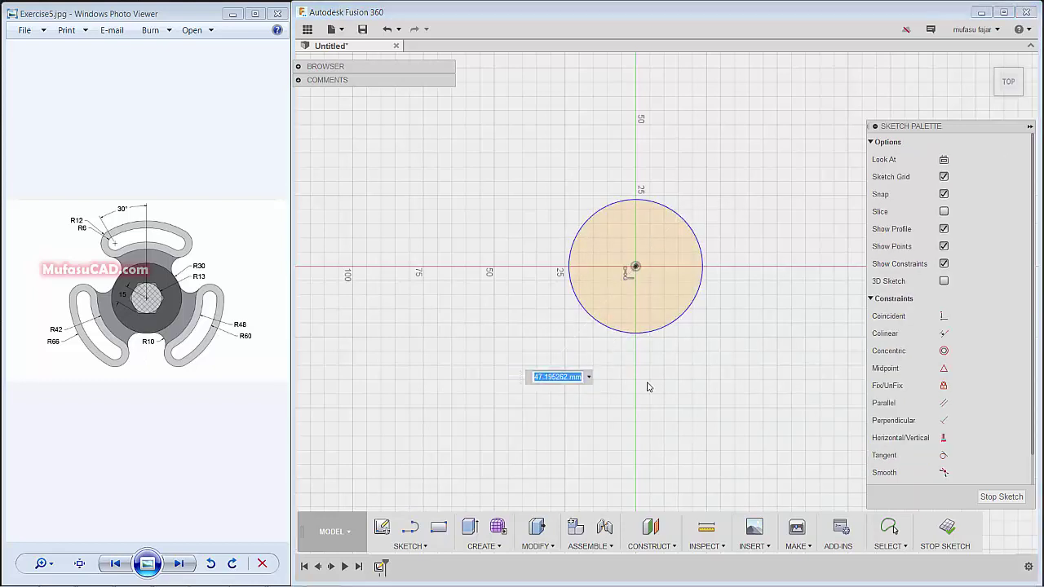
type("26")
key("Return")
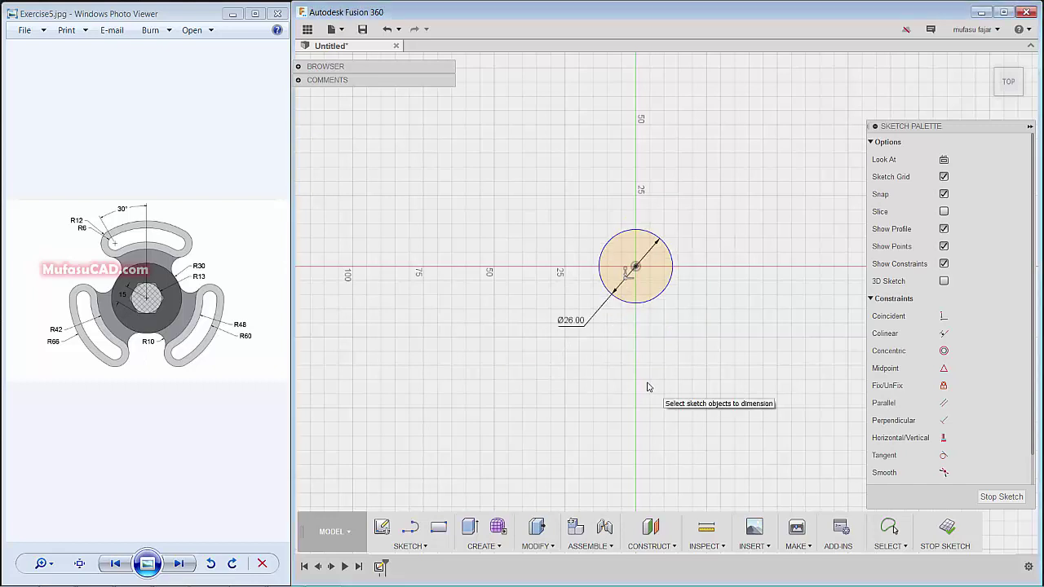
left_click(424, 544)
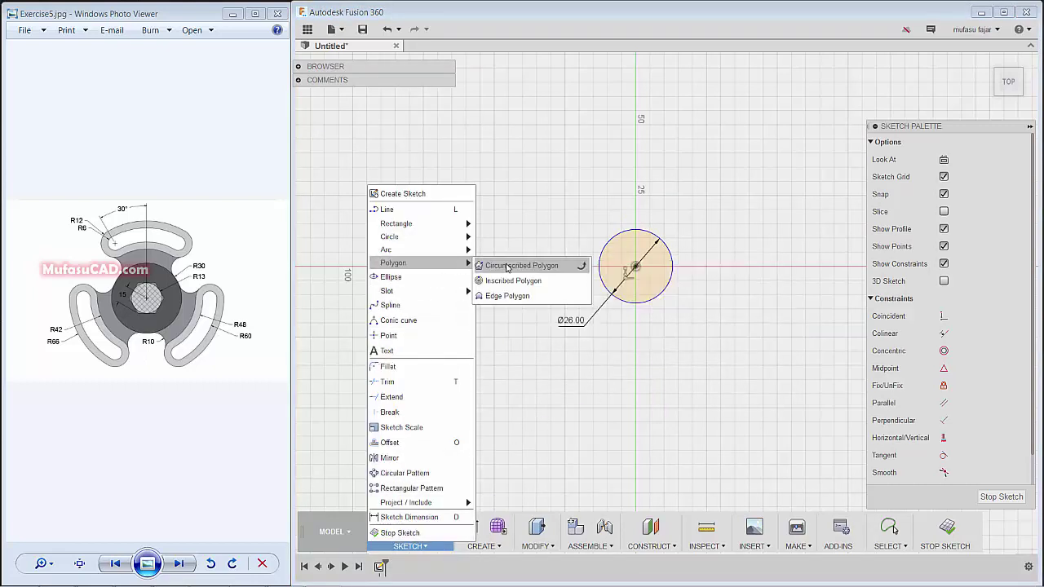
Draw a six-sided circumscribed polygon centred on the hub around the Ø26 circle.
left_click(580, 266)
left_click(635, 267)
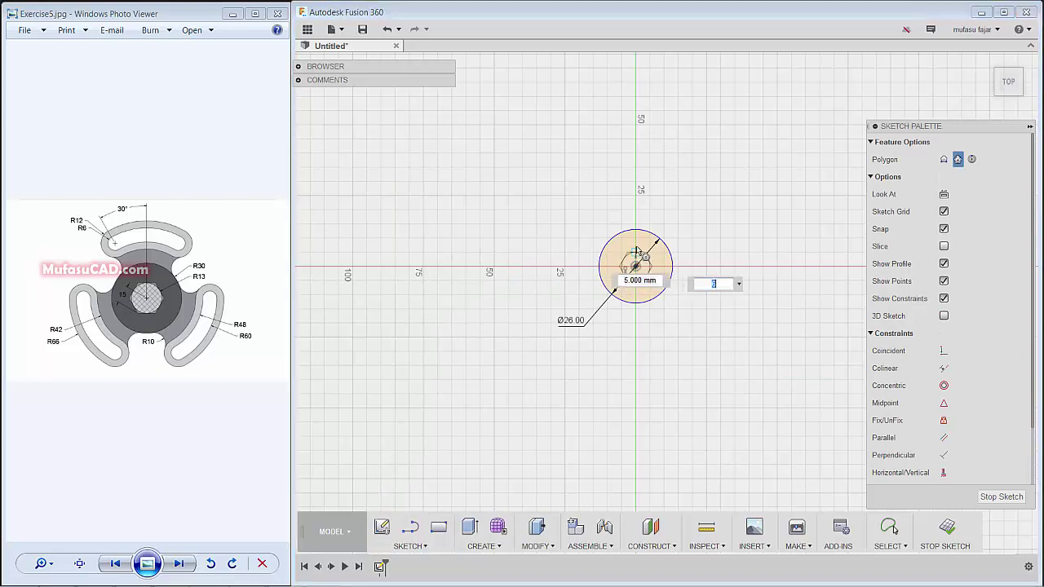
left_click(642, 236)
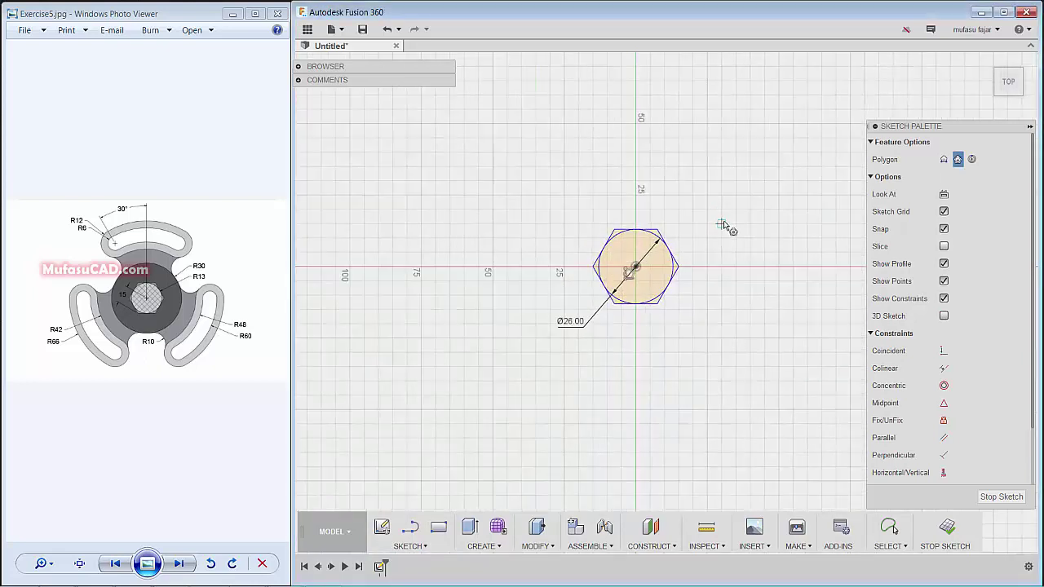
Add a concentric outer circle dimensioned Ø60, and pan to show space above it.
left_click(635, 267)
left_click(640, 187)
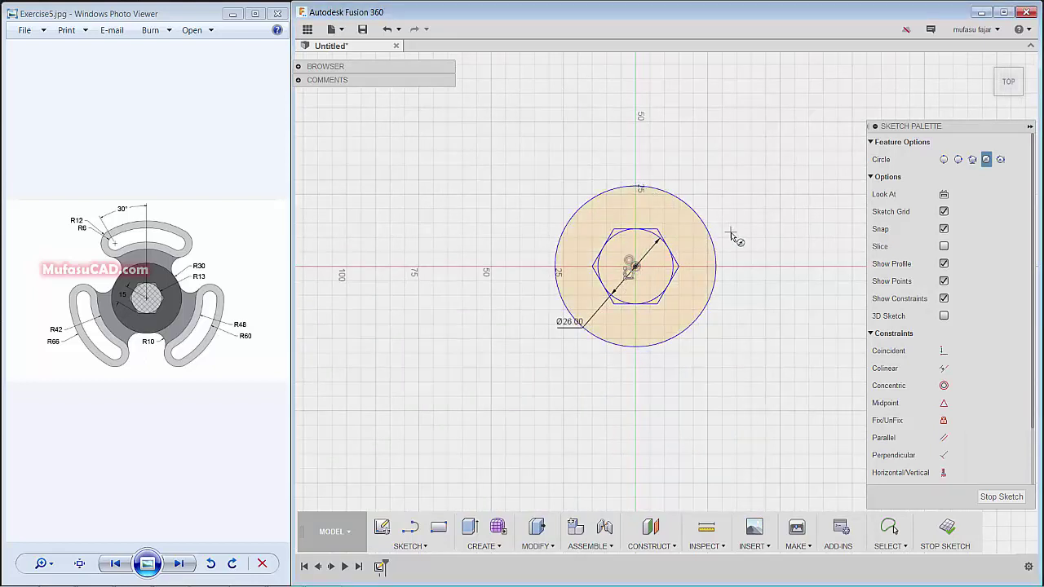
left_click(685, 340)
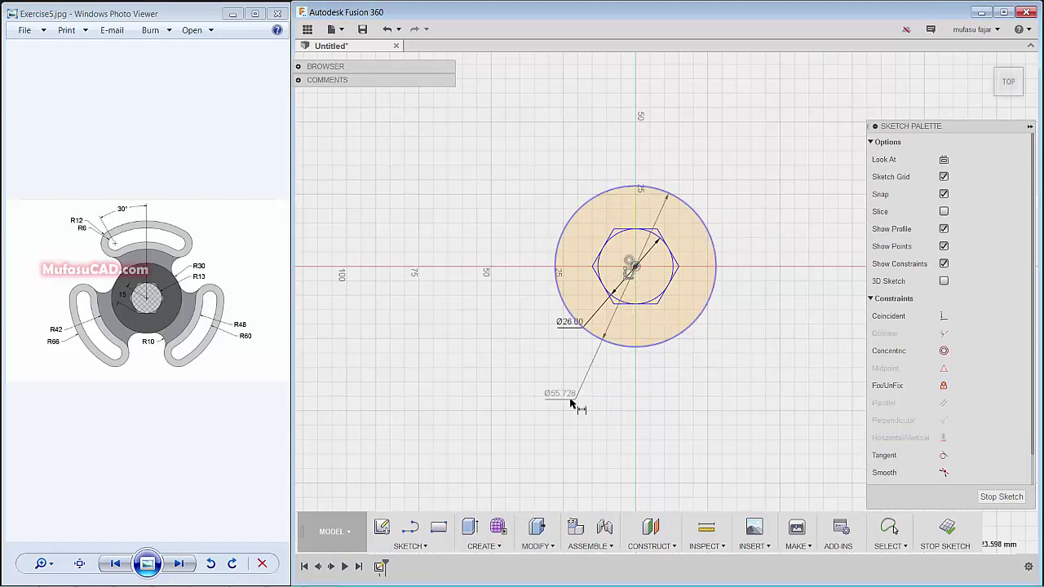
left_click(569, 387)
type("60")
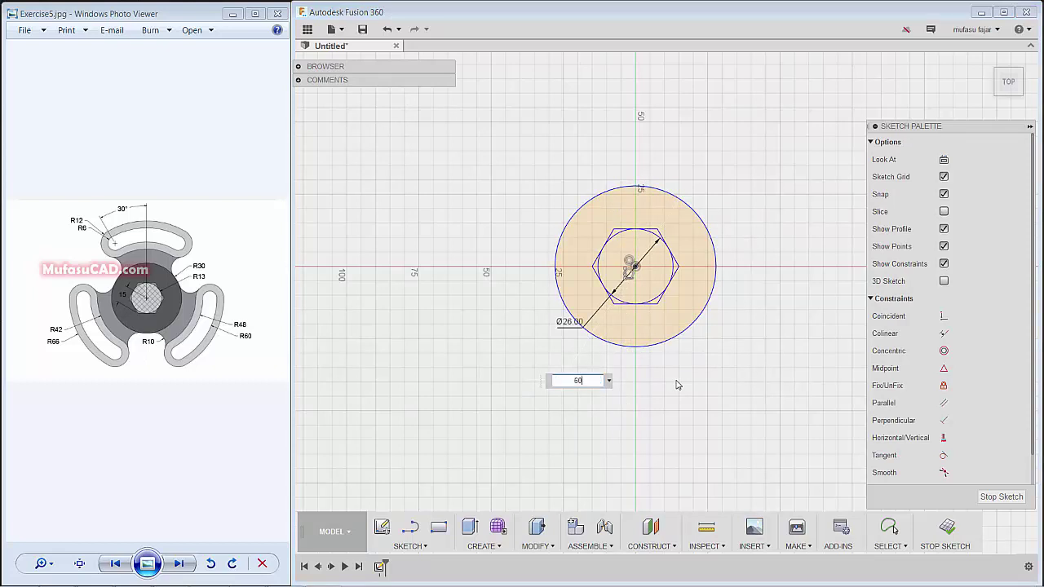
key("Return")
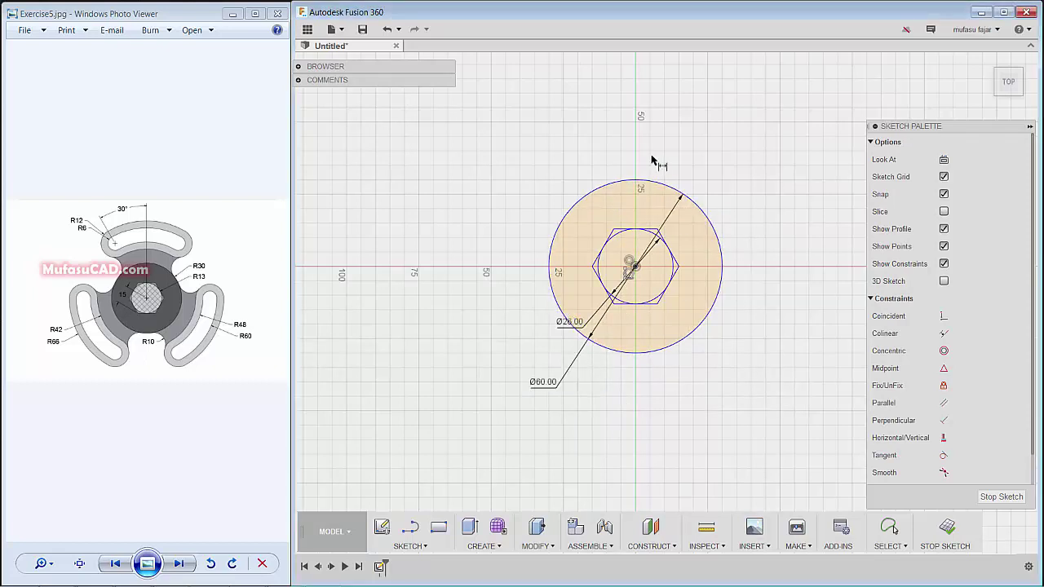
scroll(652, 155, "down", 1)
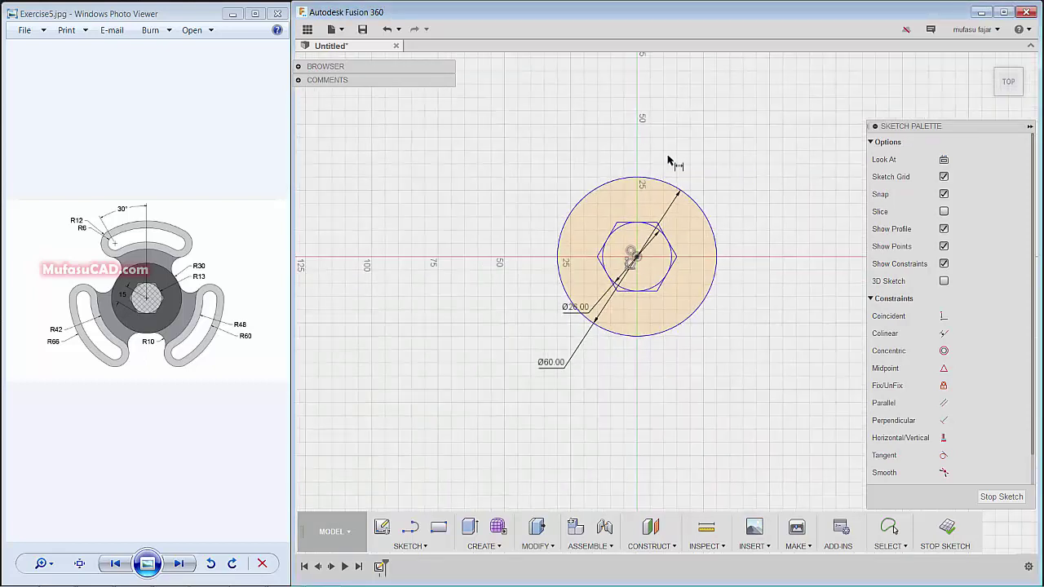
middle_click_drag(686, 173, 657, 263)
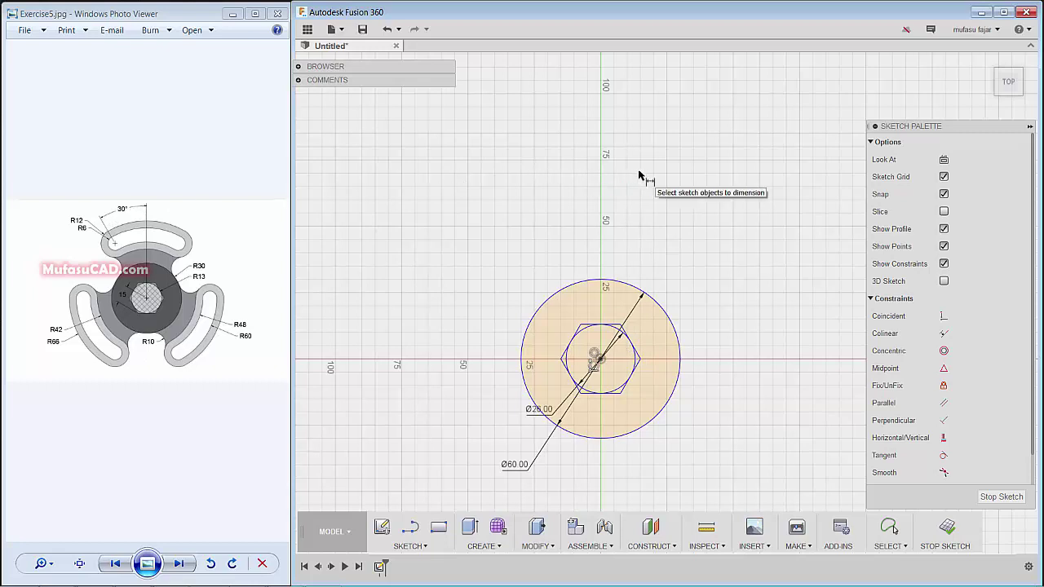
Draw two lines from the hub centre, one straight up and one angled up-left.
key("l")
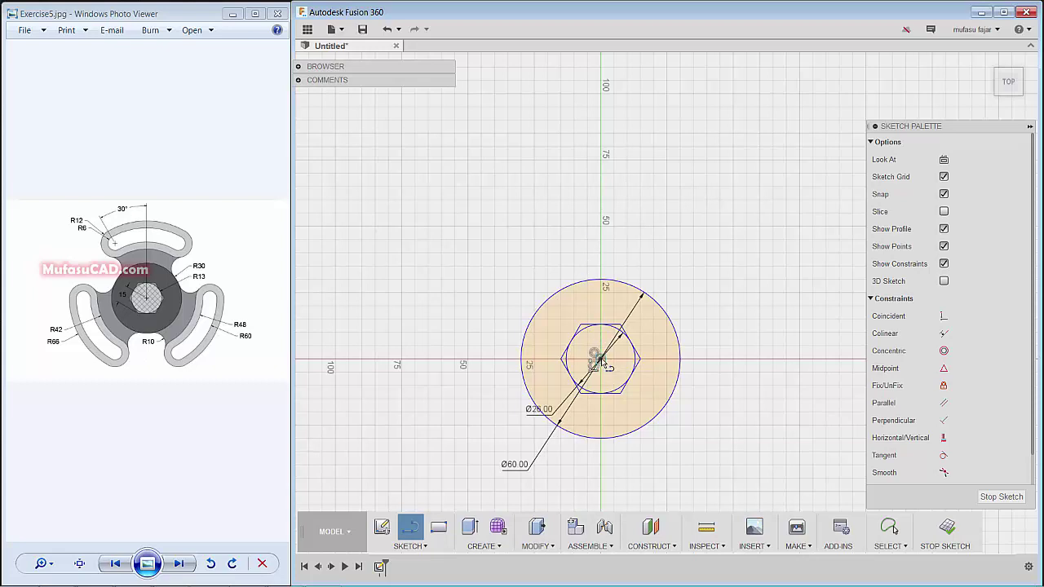
left_click(600, 360)
left_click(601, 244)
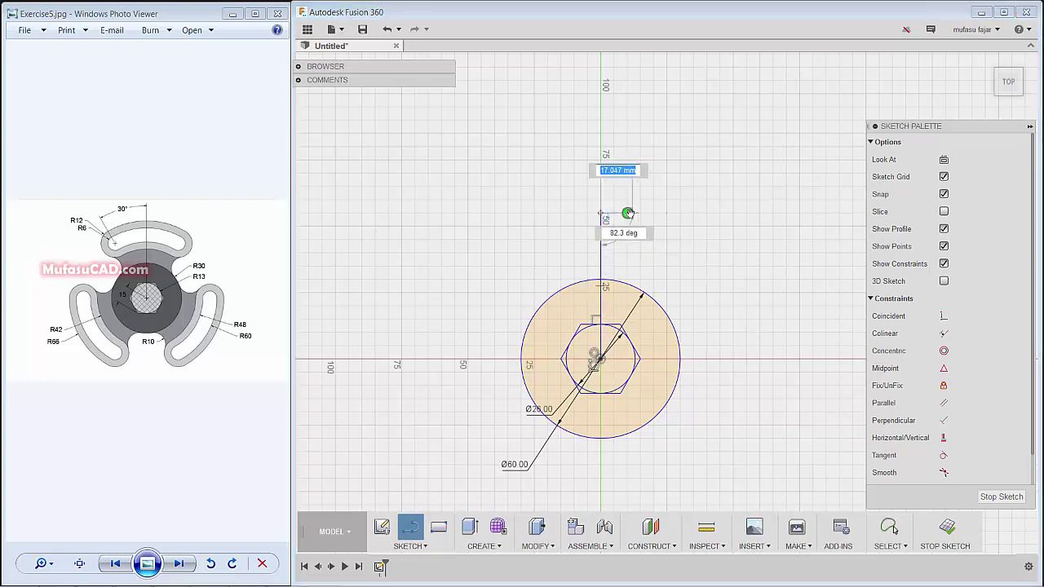
key("Escape")
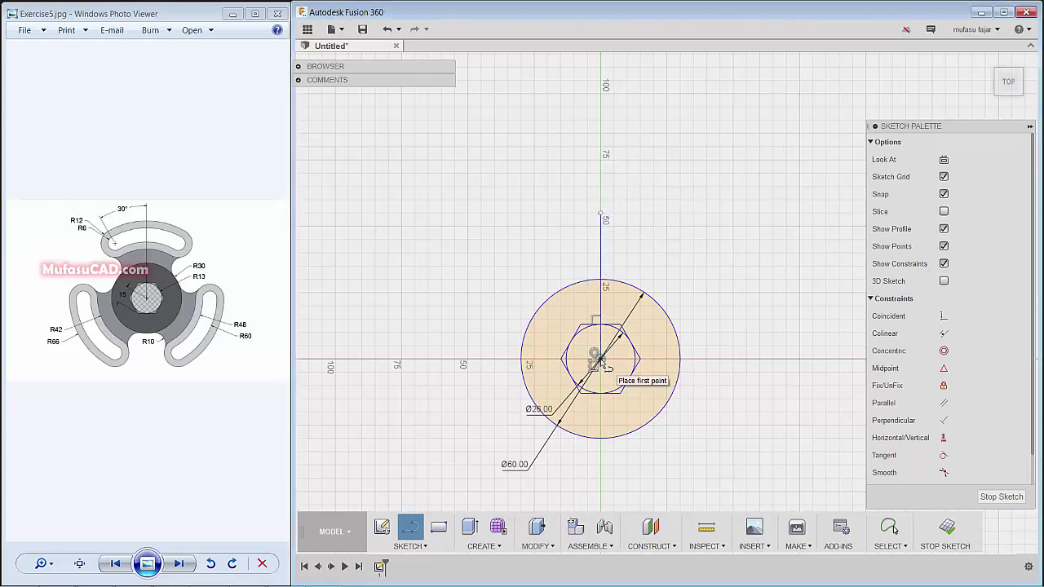
left_click(600, 359)
left_click(503, 220)
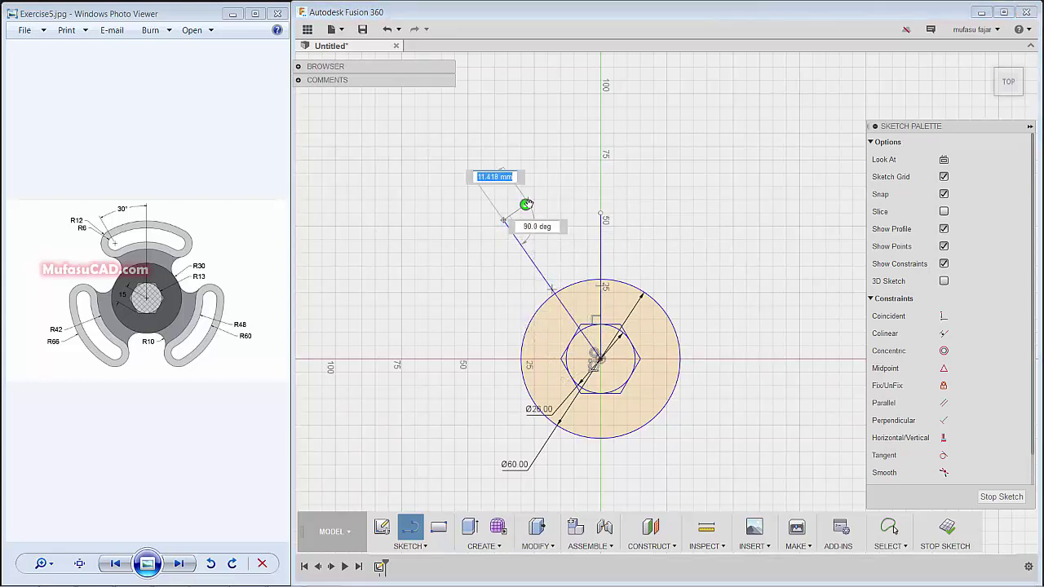
key("Escape")
right_click(608, 247)
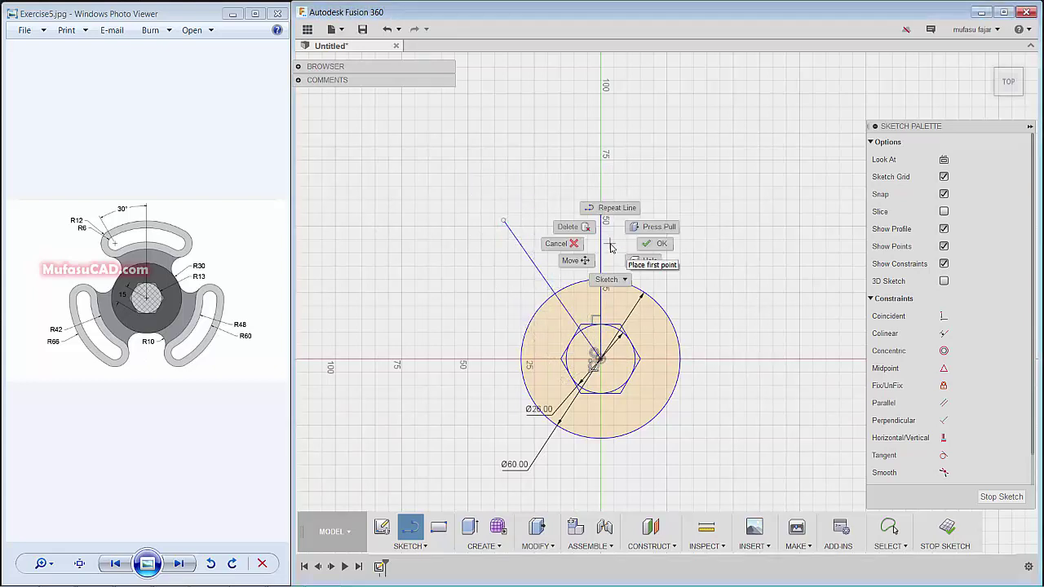
left_click(620, 249)
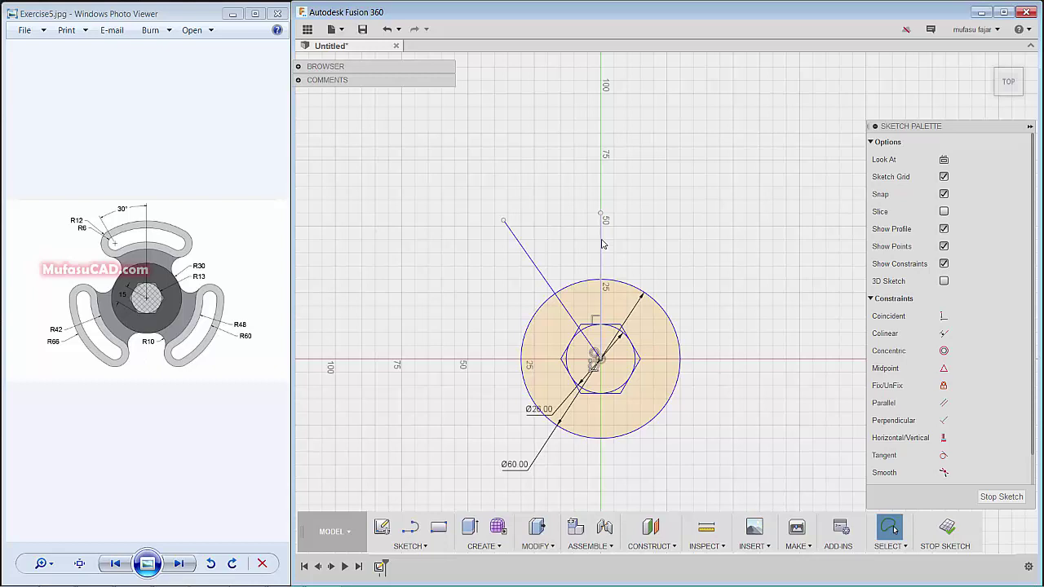
Convert the vertical and diagonal lines into construction geometry.
left_click(603, 244)
right_click(602, 244)
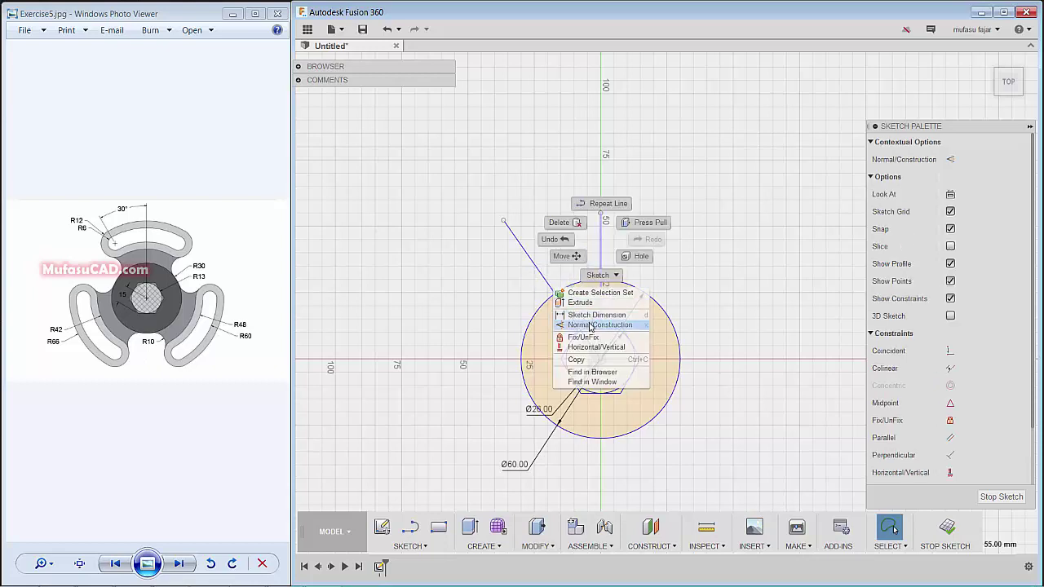
left_click(591, 325)
left_click(534, 265)
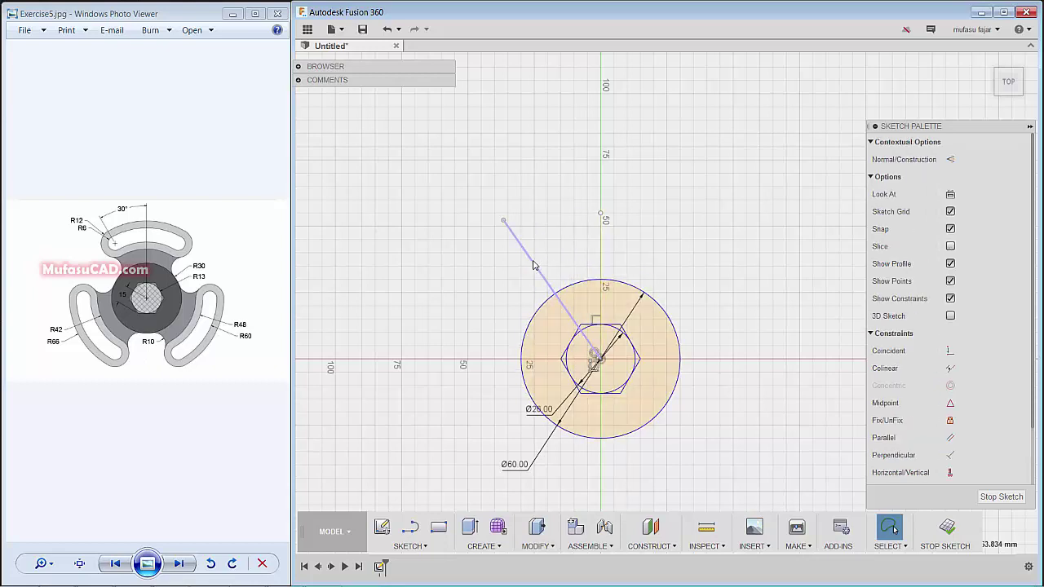
right_click(534, 265)
left_click(513, 340)
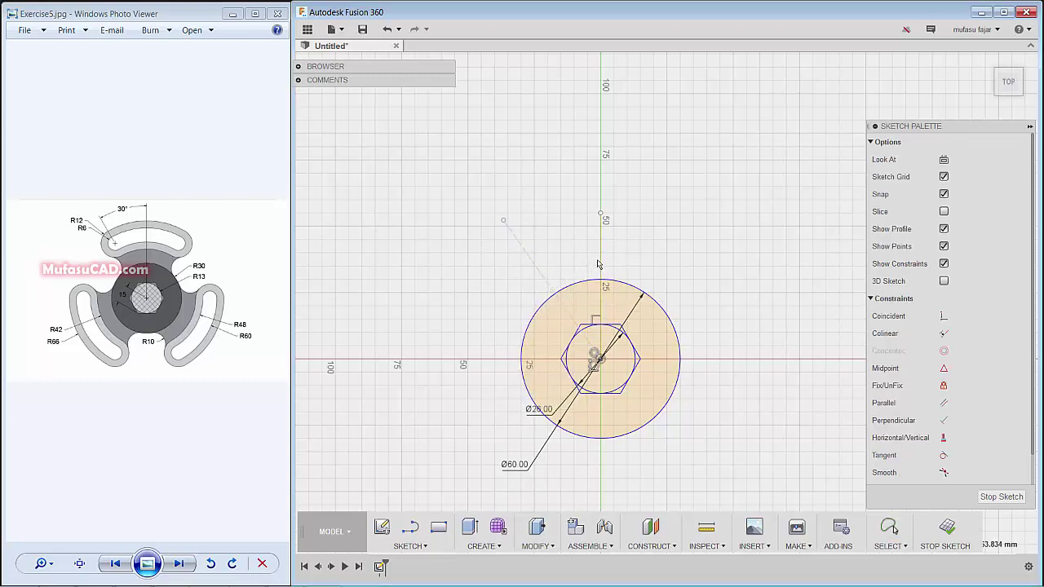
Dimension the angle between the vertical and diagonal lines as 30°.
left_click(601, 262)
left_click(528, 256)
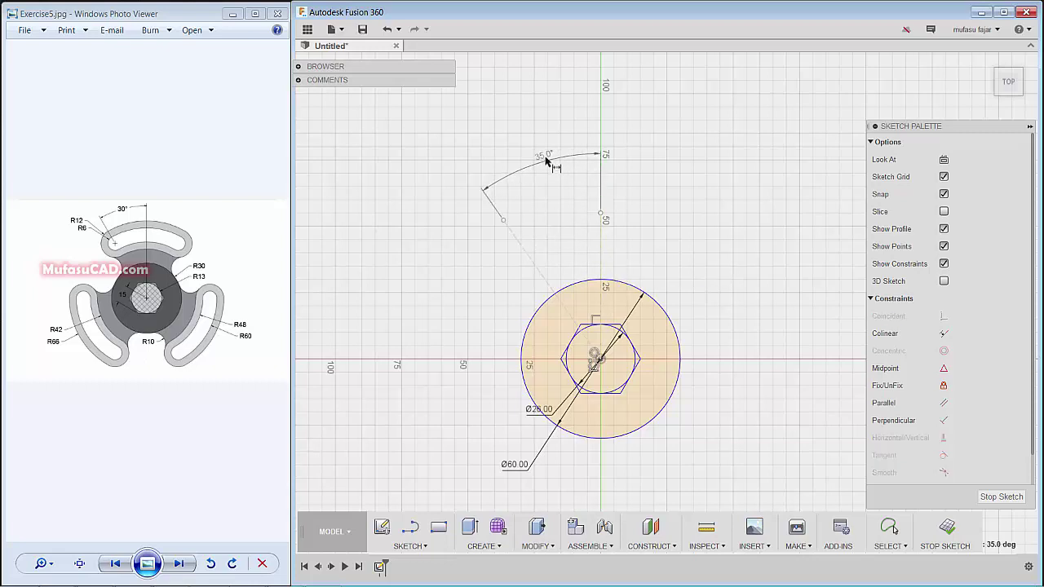
left_click(546, 160)
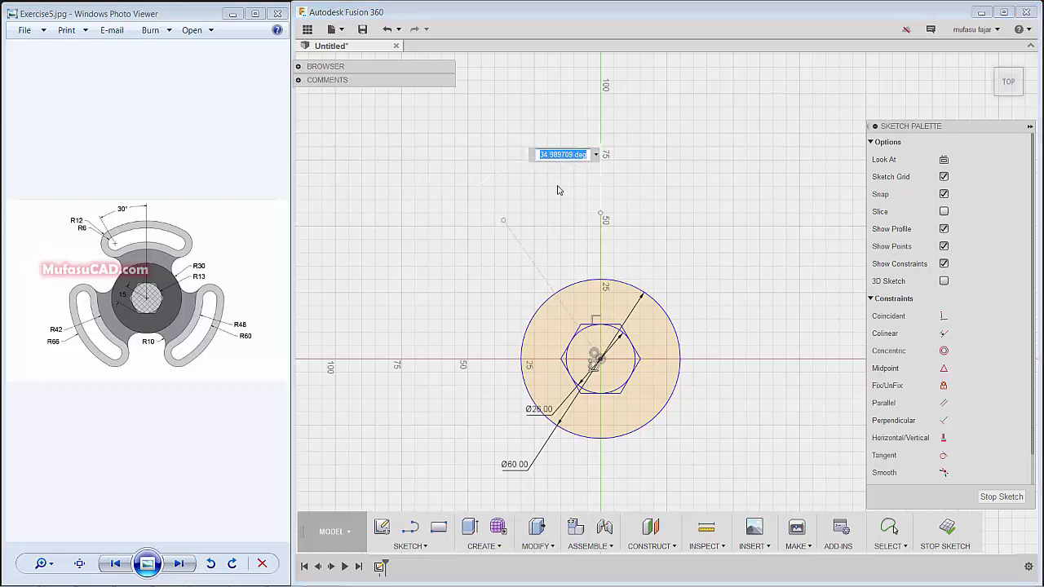
type("30")
key("Return")
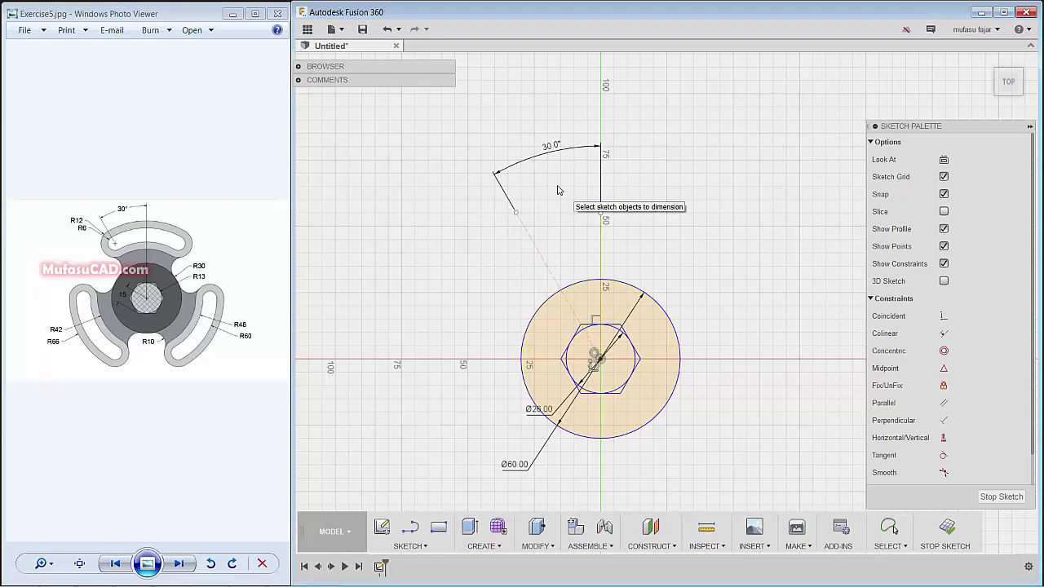
Draw two concentric circles at the 30° line's end and a third circle below them.
key("c")
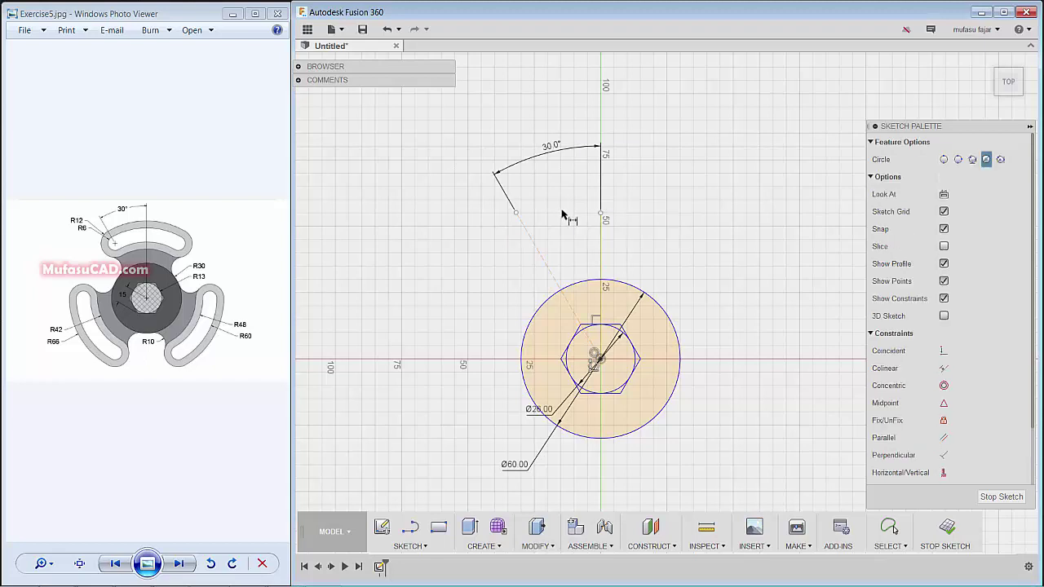
left_click(515, 213)
left_click(539, 211)
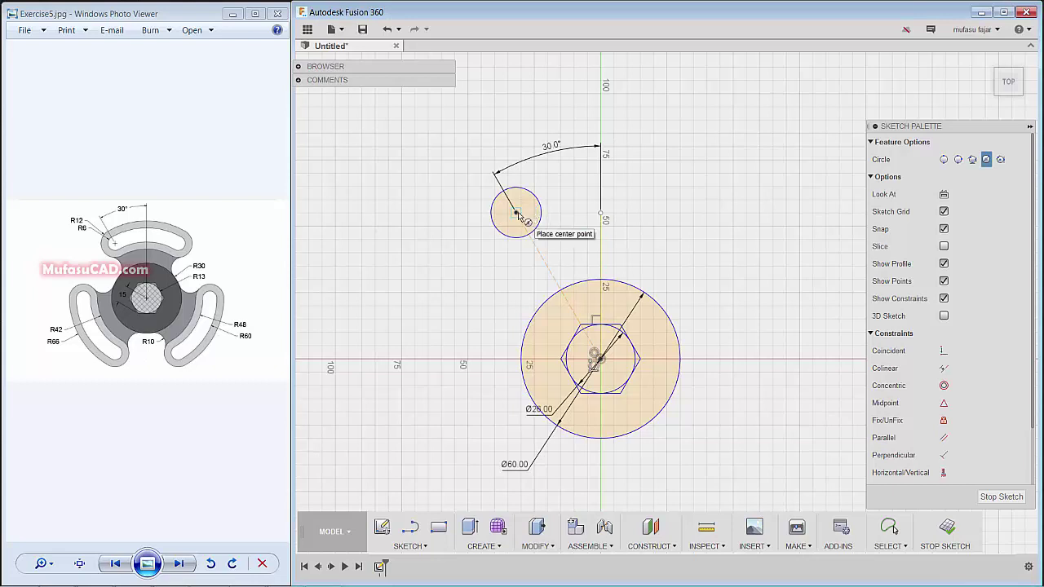
left_click(516, 212)
left_click(526, 223)
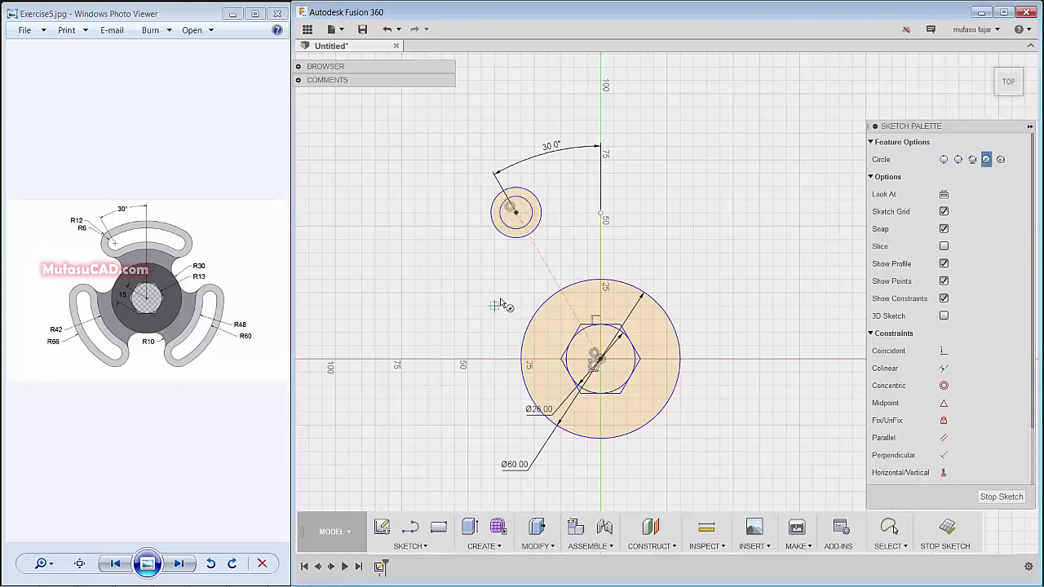
left_click(507, 292)
left_click(532, 298)
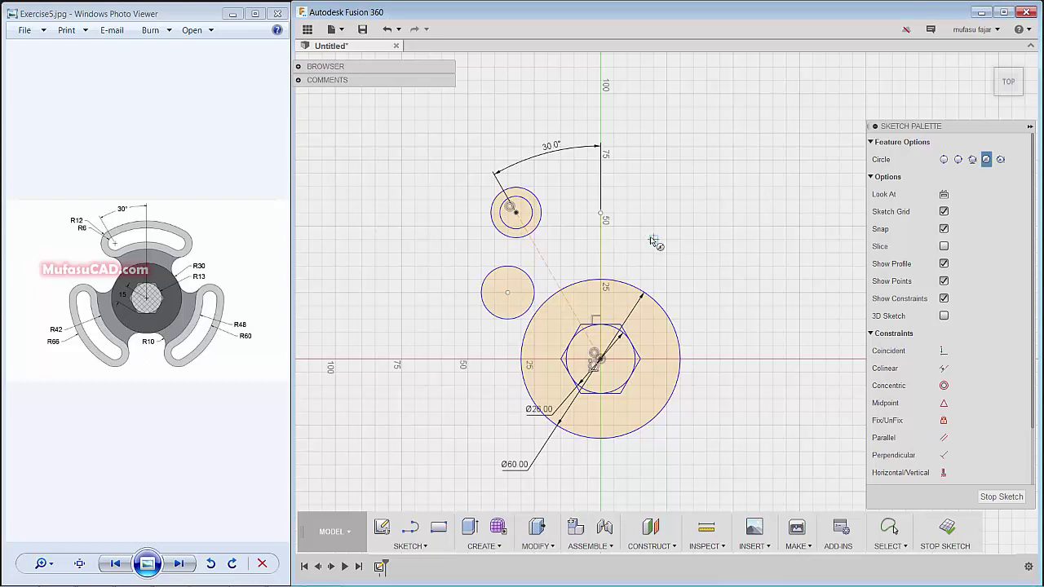
Dimension the outer top circle Ø24 and place a diameter dimension on the inner circle.
key("d")
left_click(490, 207)
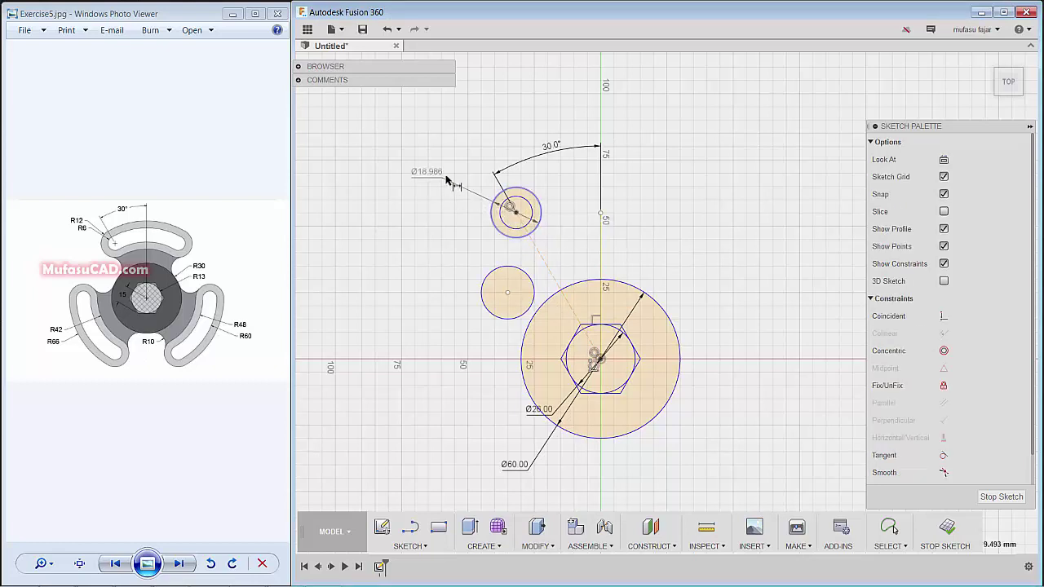
left_click(419, 171)
type("24")
key("Return")
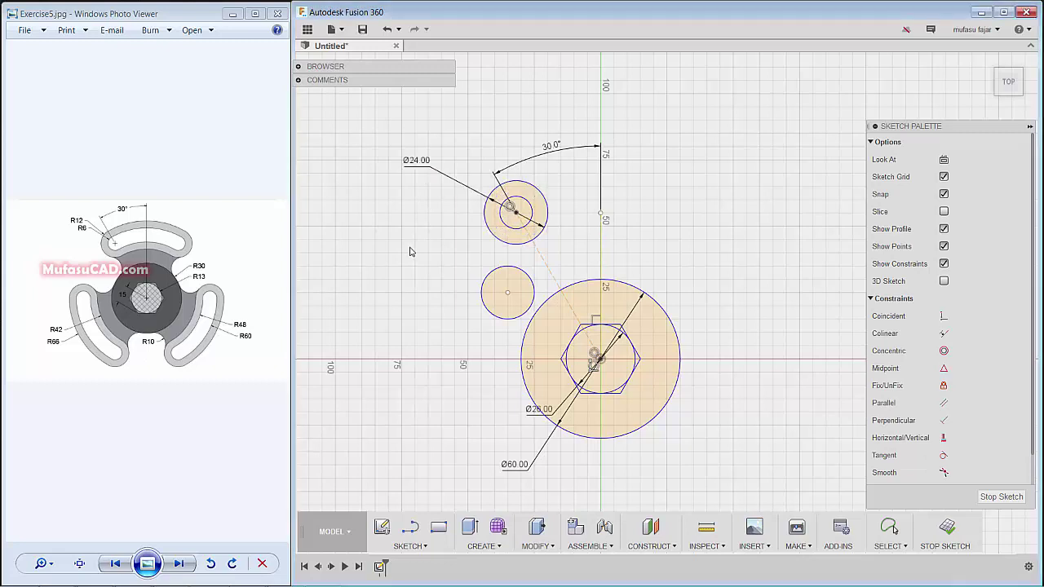
key("Escape")
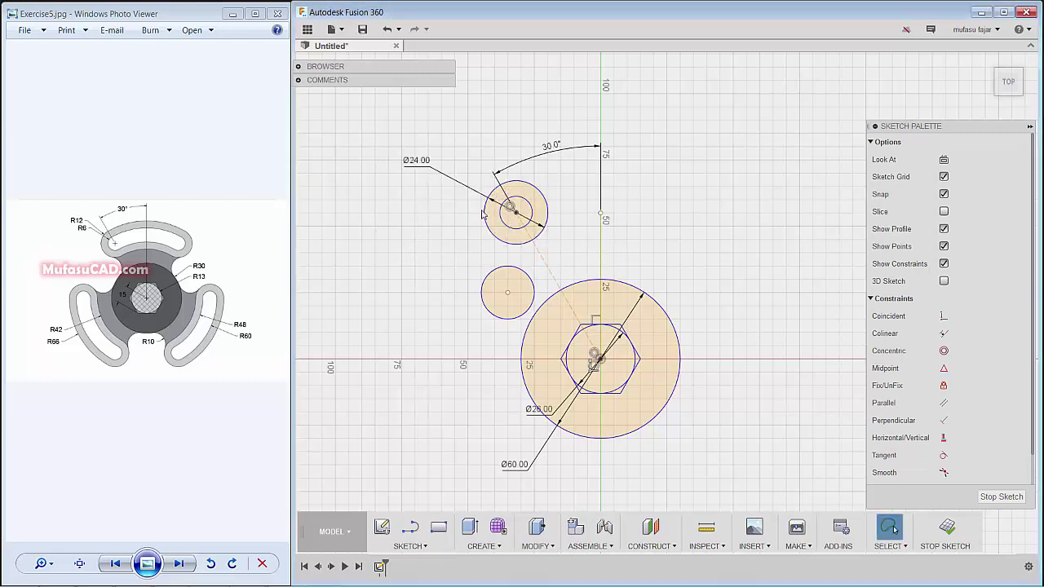
key("d")
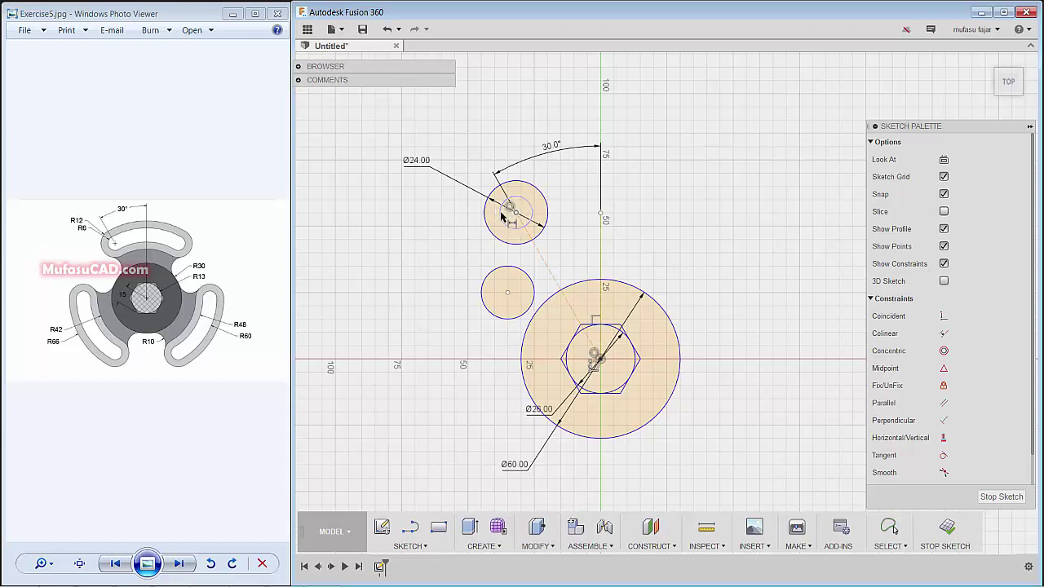
left_click(502, 216)
left_click(422, 203)
Set the inner top circle to Ø12 and the middle circle to Ø20.
type("12")
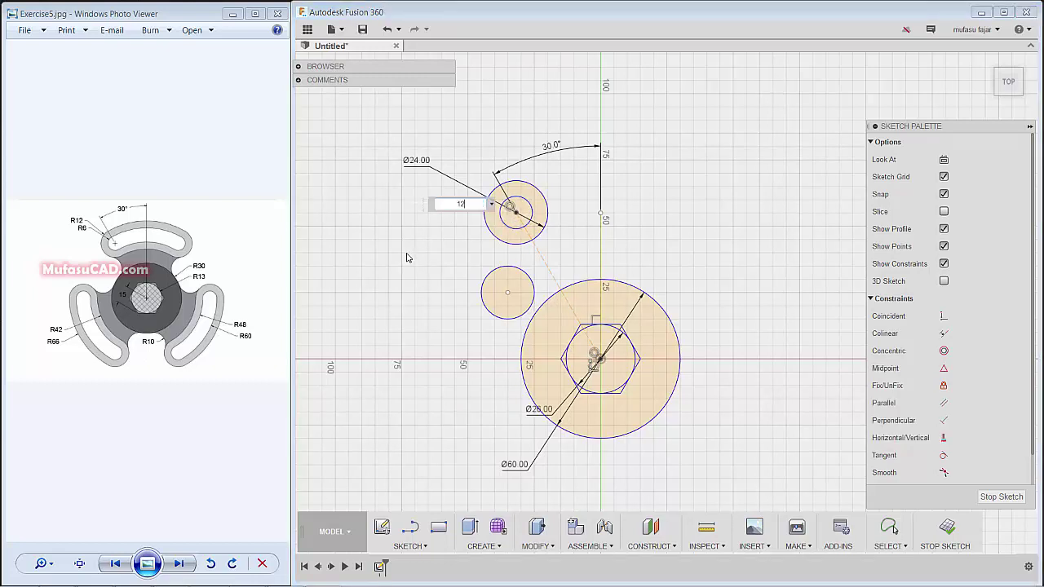
key("Return")
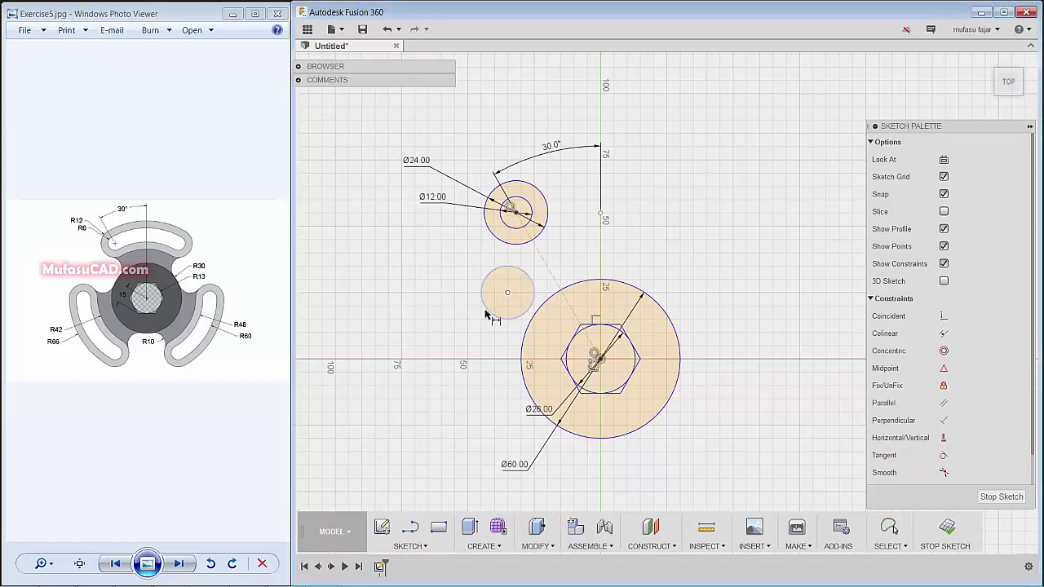
left_click(485, 313)
left_click(459, 326)
type("20")
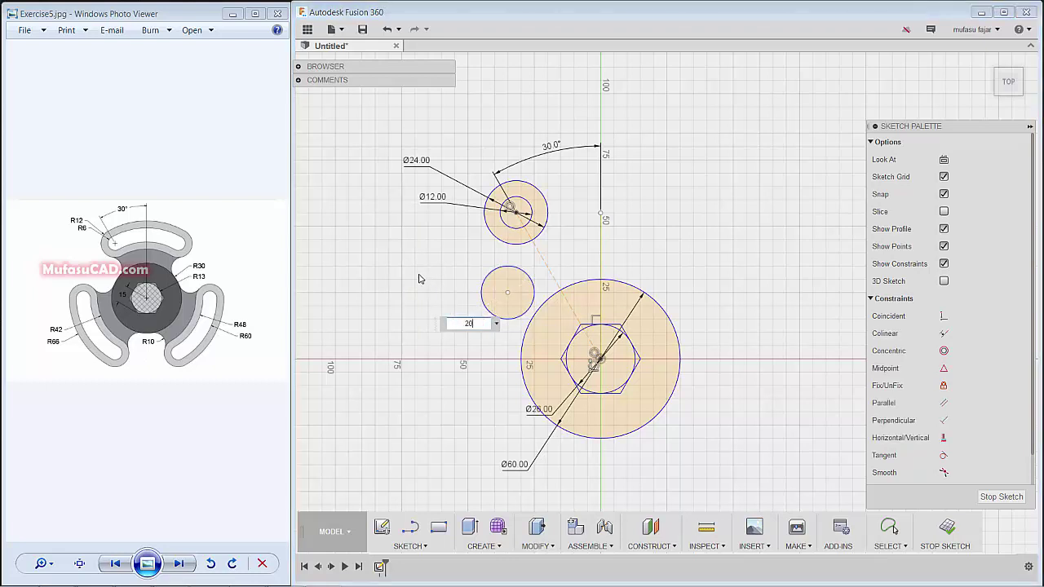
key("Return")
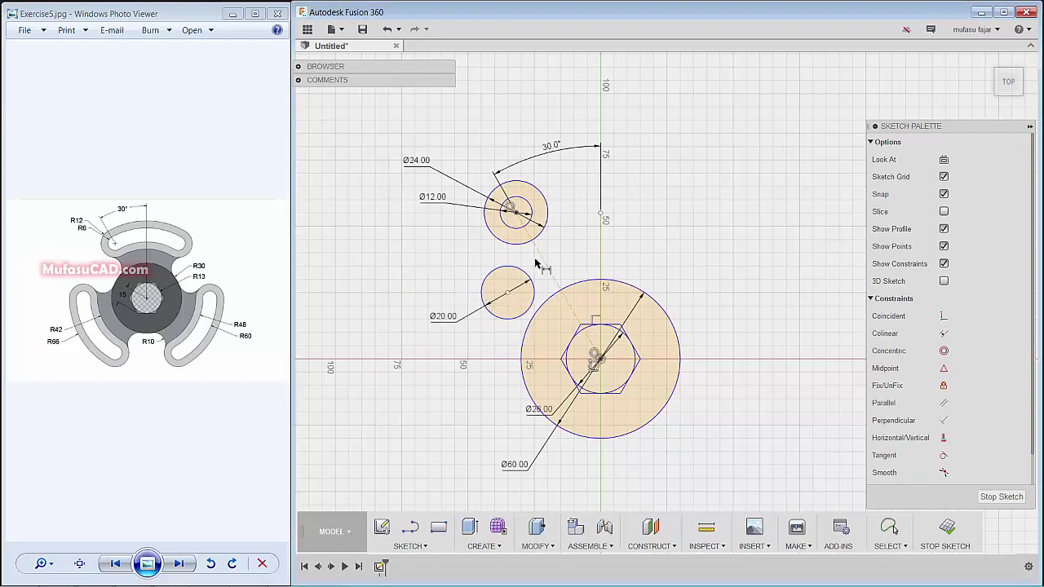
Make the Ø20 circle tangent to the Ø60 and Ø24 circles, then trim its left part.
left_click(944, 456)
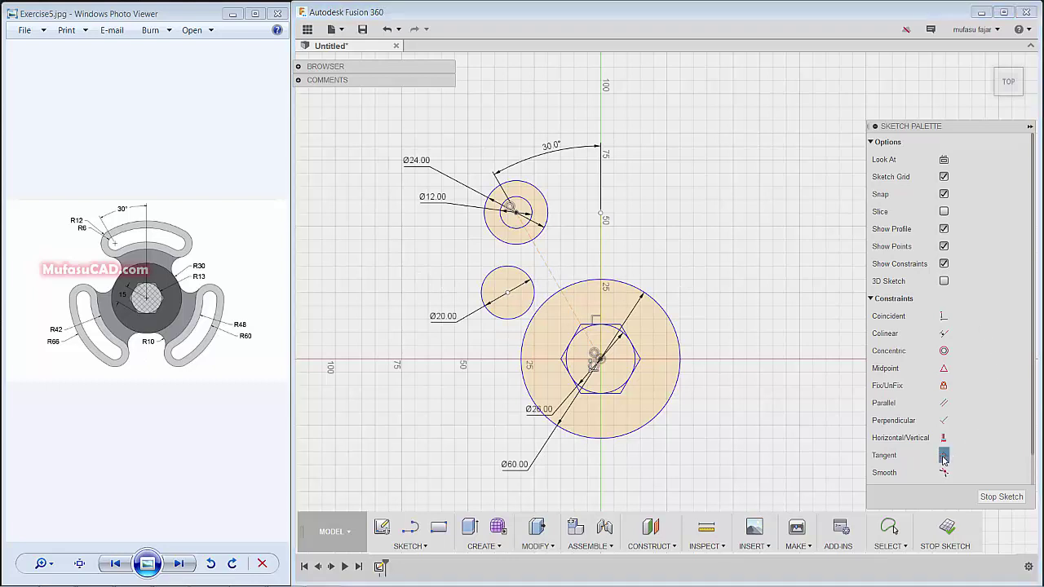
left_click(544, 305)
left_click(535, 294)
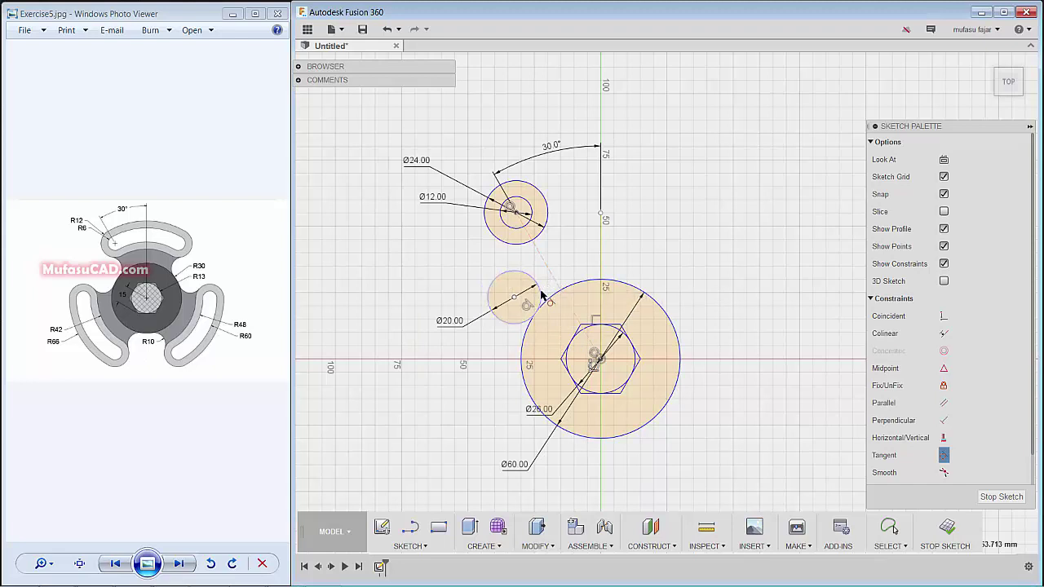
left_click(539, 295)
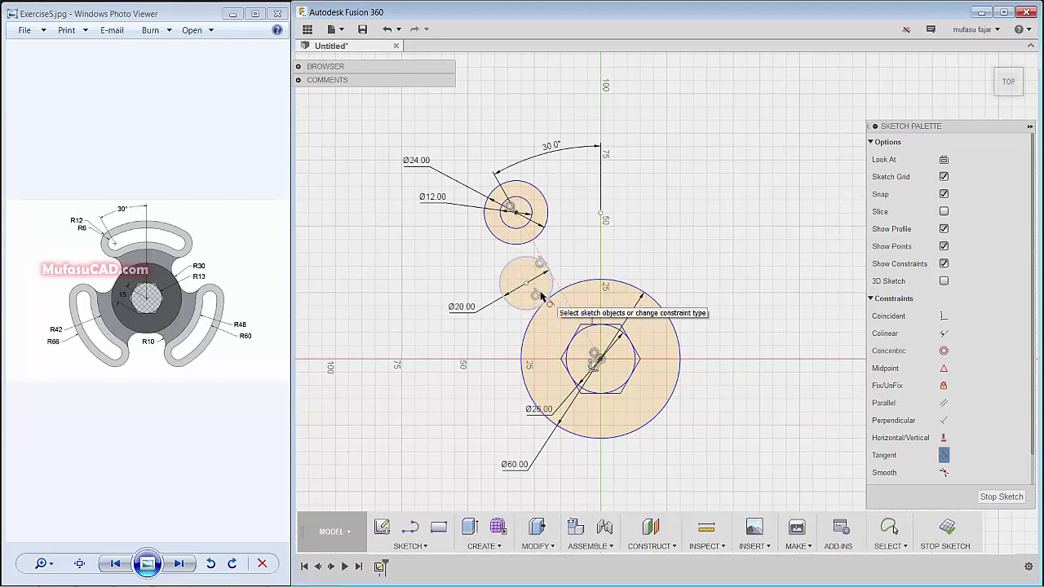
left_click(516, 245)
left_click(502, 272)
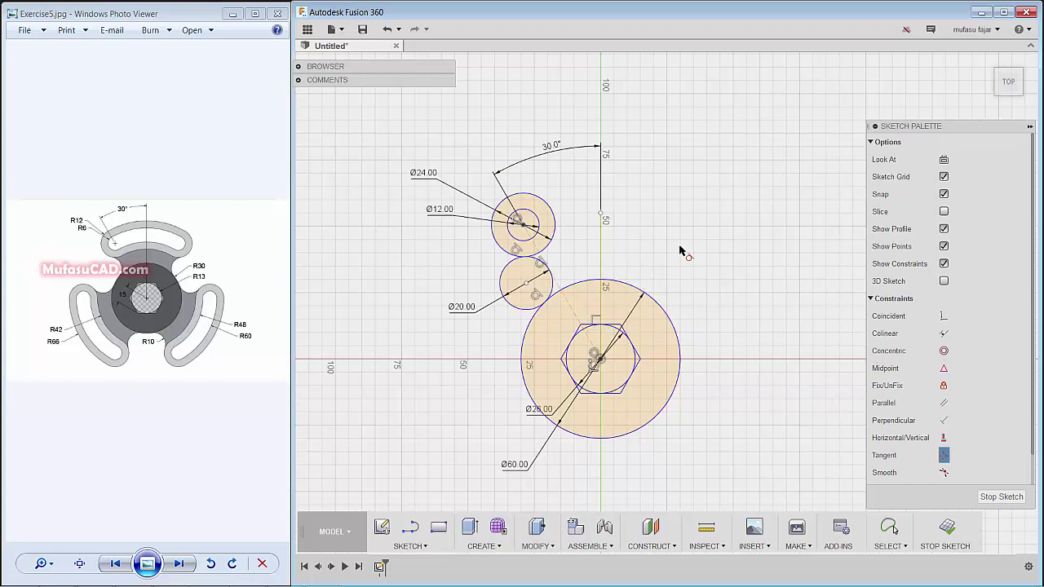
key("Escape")
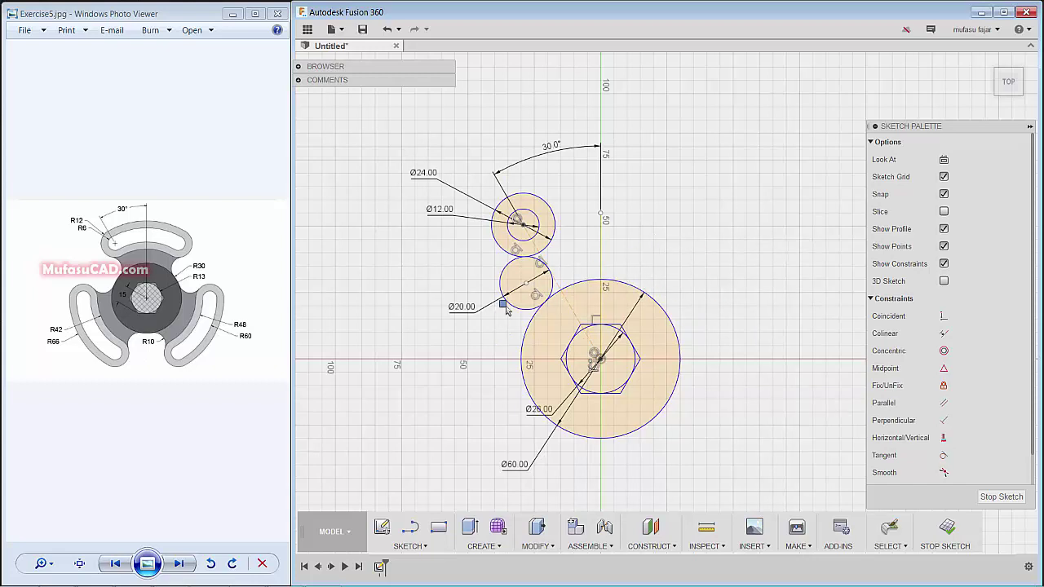
left_click(506, 305)
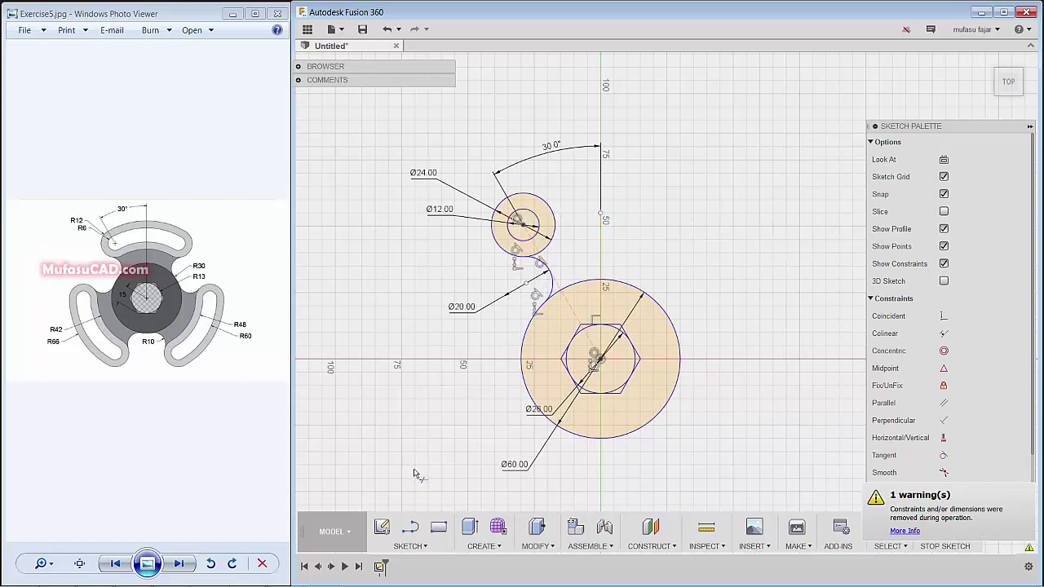
Mirror the Ø24 and Ø12 circles and their linking arc across the vertical construction line.
left_click(423, 548)
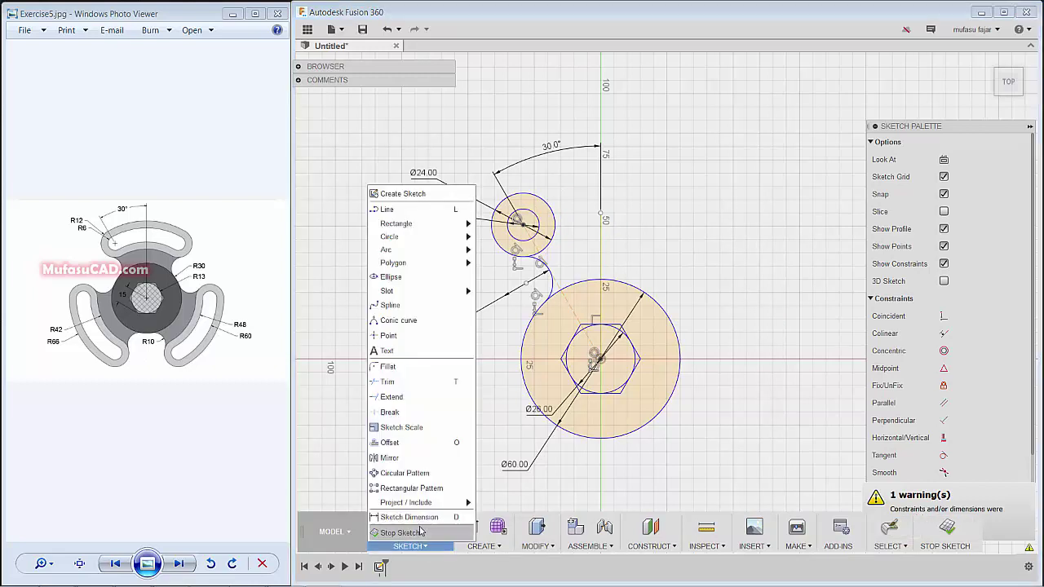
left_click(397, 460)
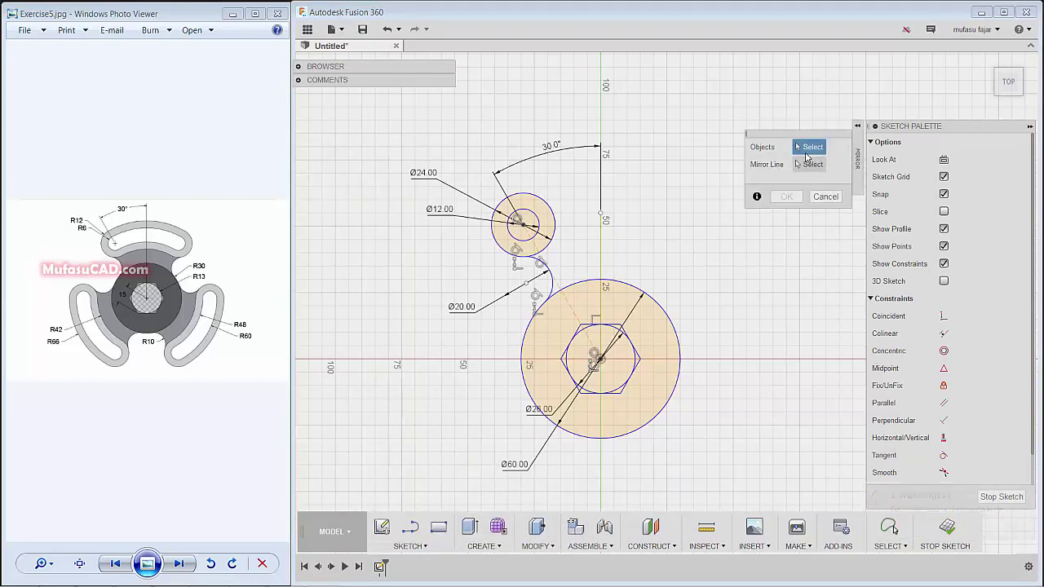
left_click(527, 216)
left_click(527, 216)
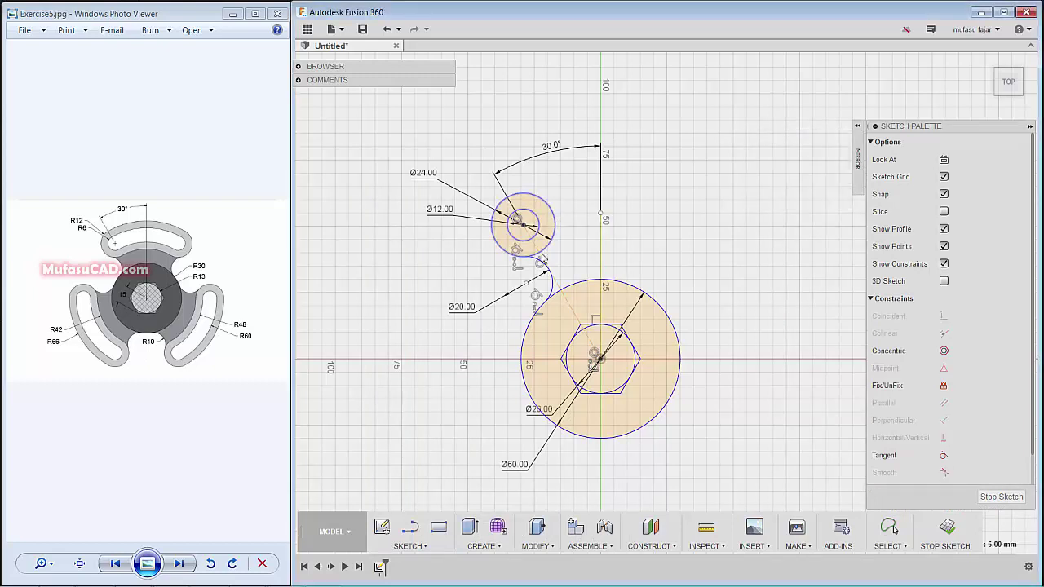
left_click(552, 290)
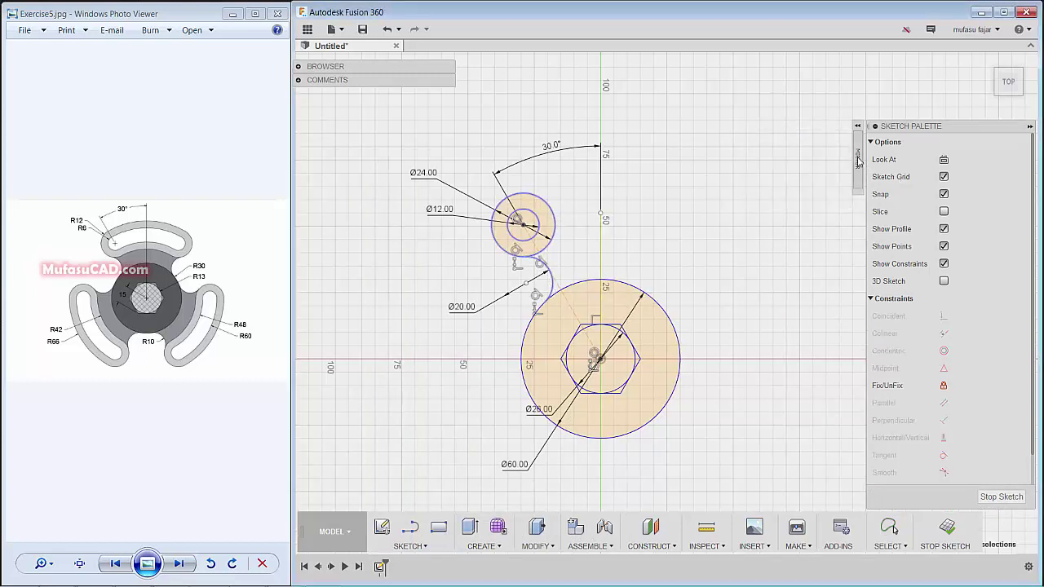
left_click(800, 164)
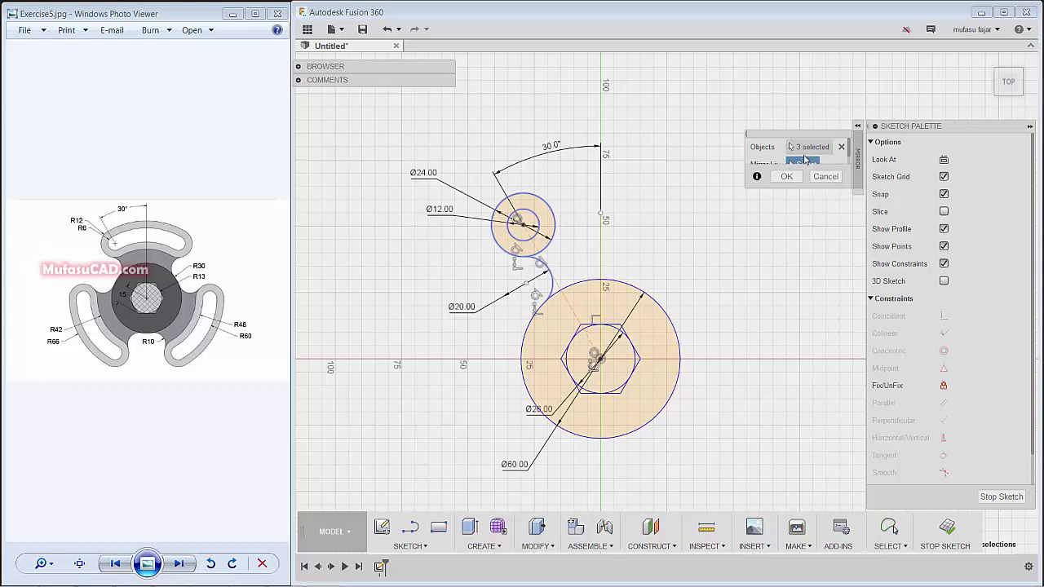
left_click(601, 305)
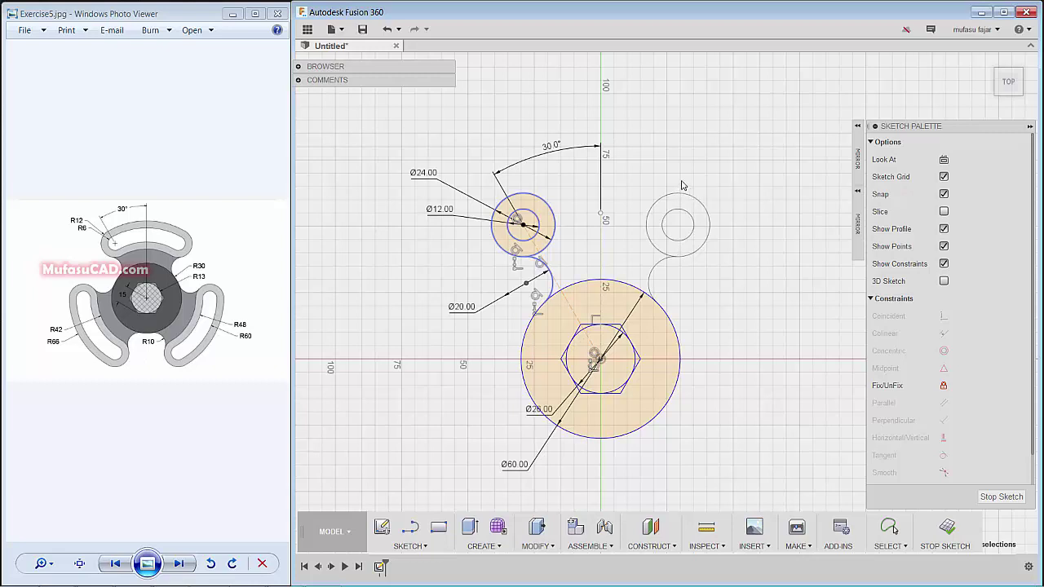
key("Return")
Draw a large circle below the hub and dimension it Ø132.
scroll(725, 322, "up", 1)
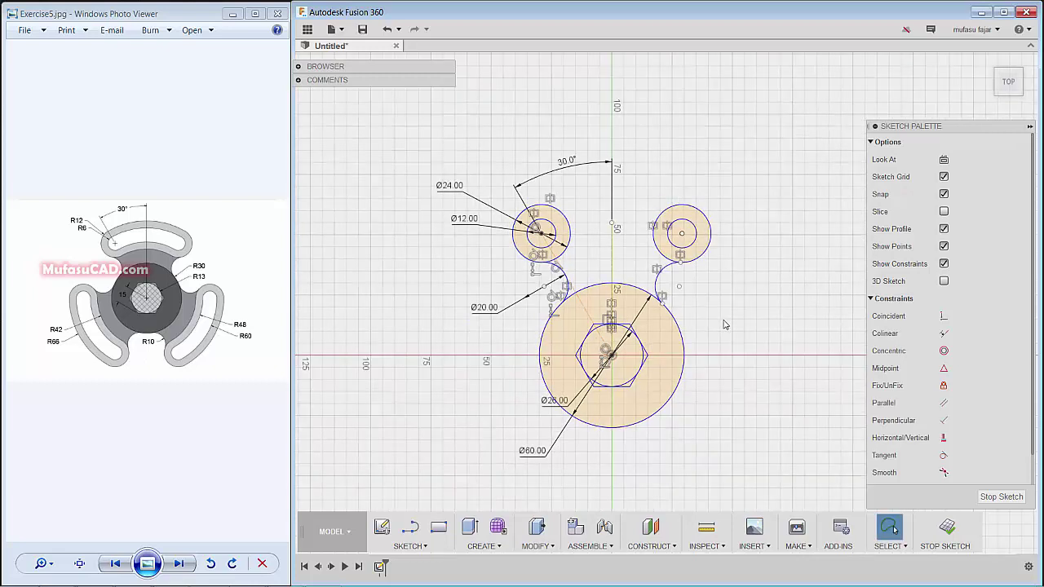
key("c")
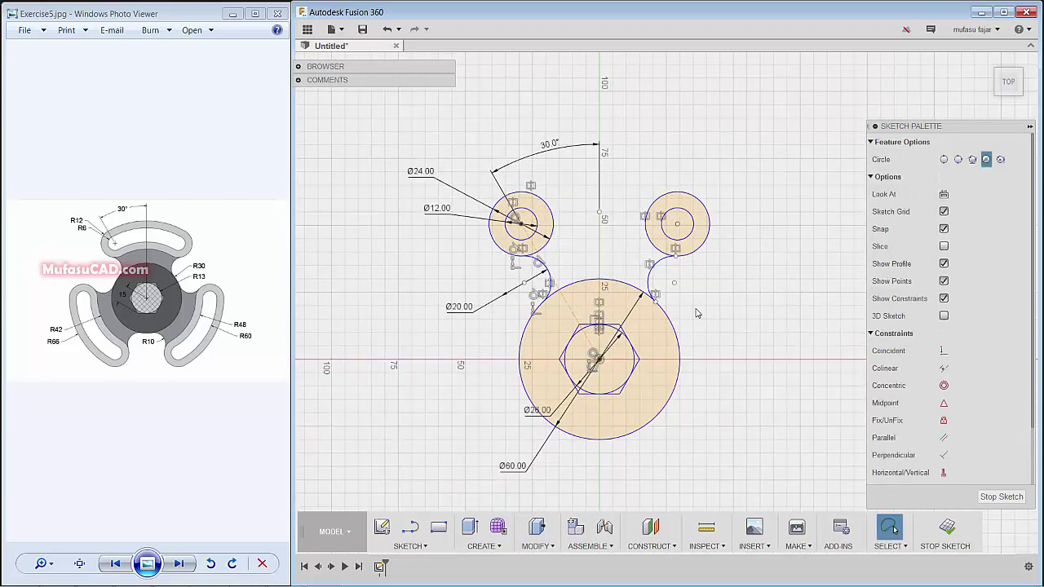
left_click(587, 311)
left_click(651, 147)
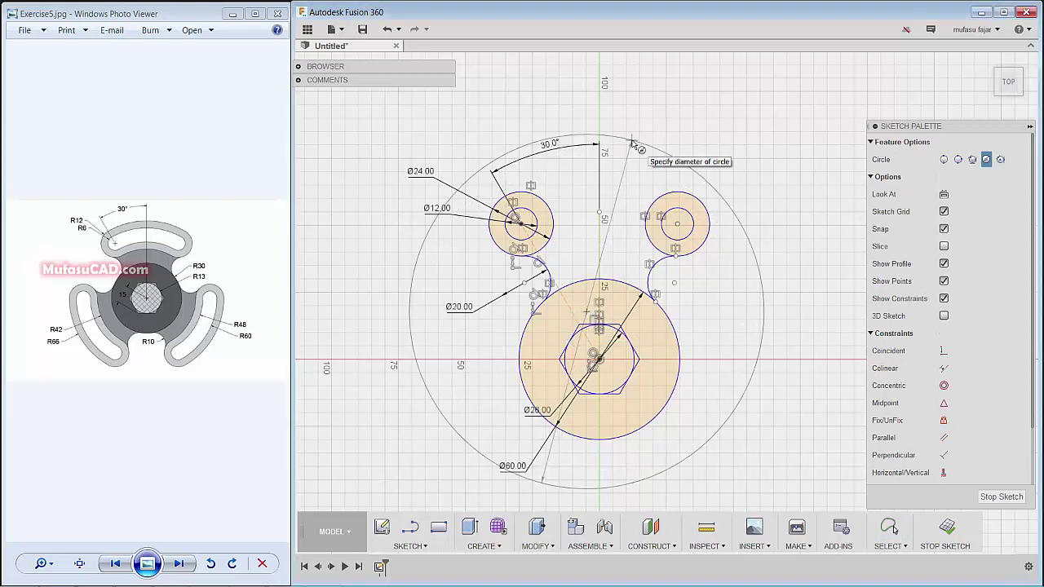
key("d")
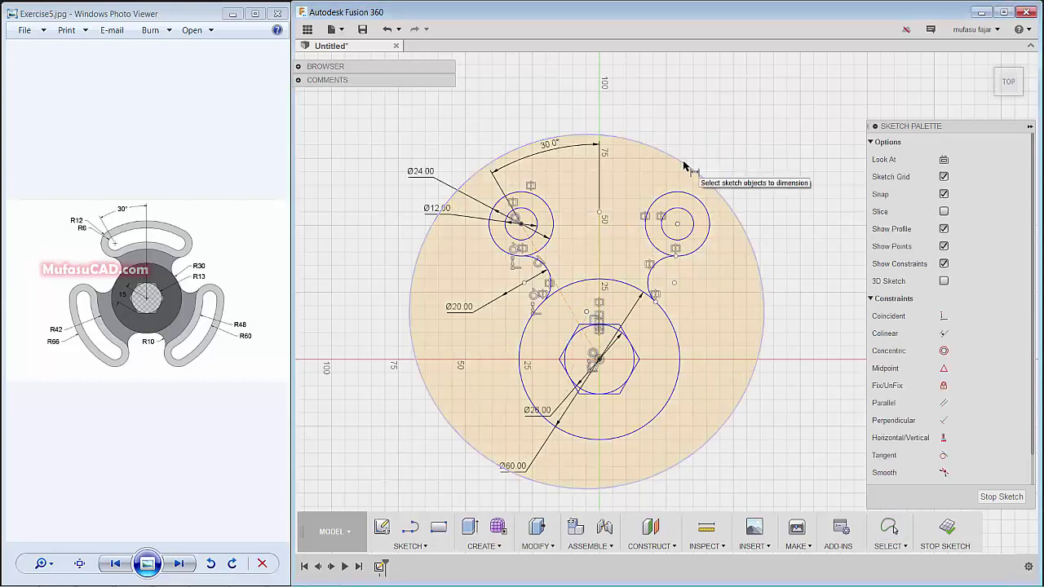
left_click(688, 166)
left_click(708, 135)
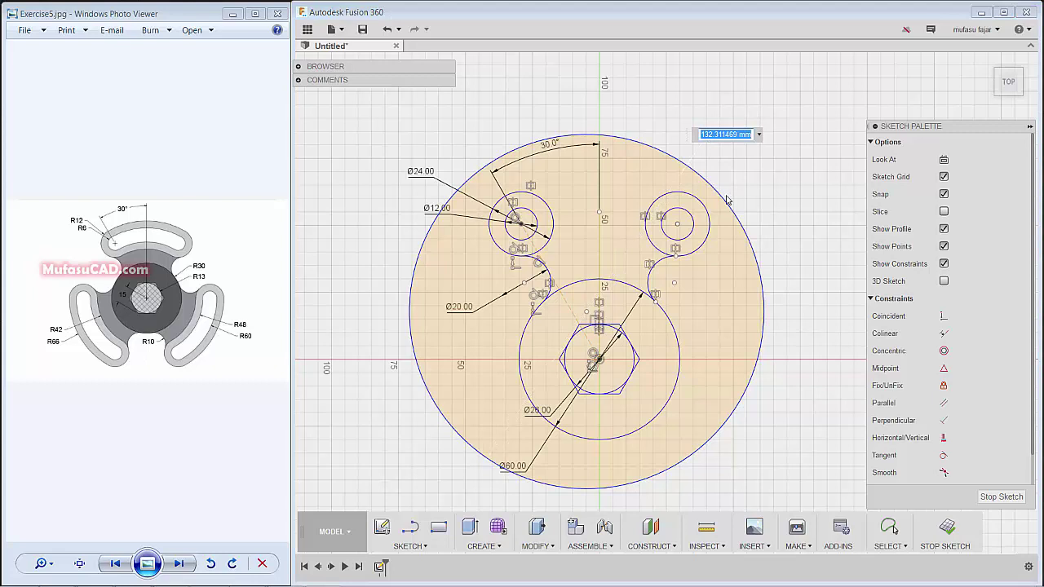
type("132")
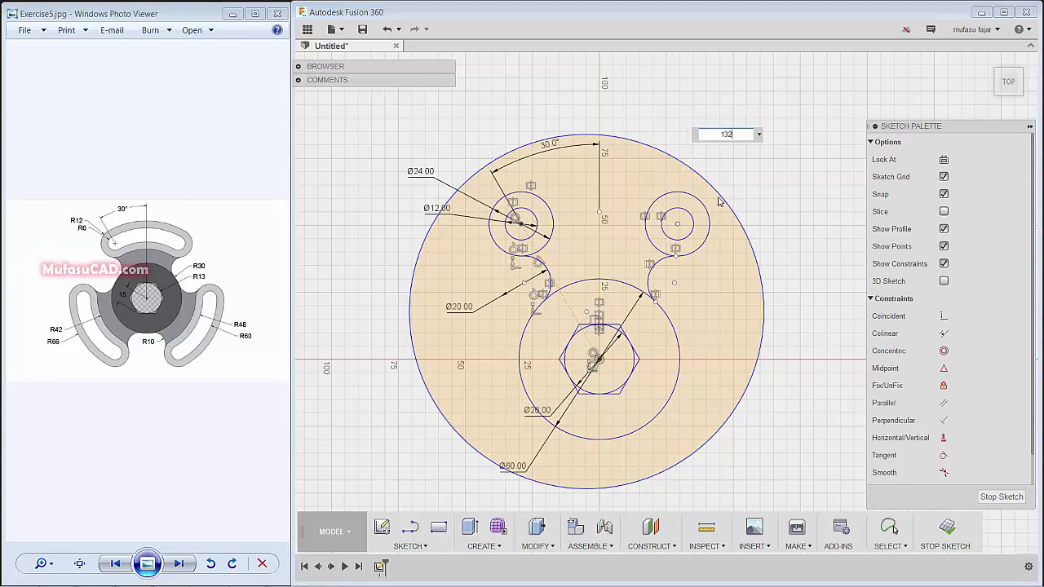
key("Return")
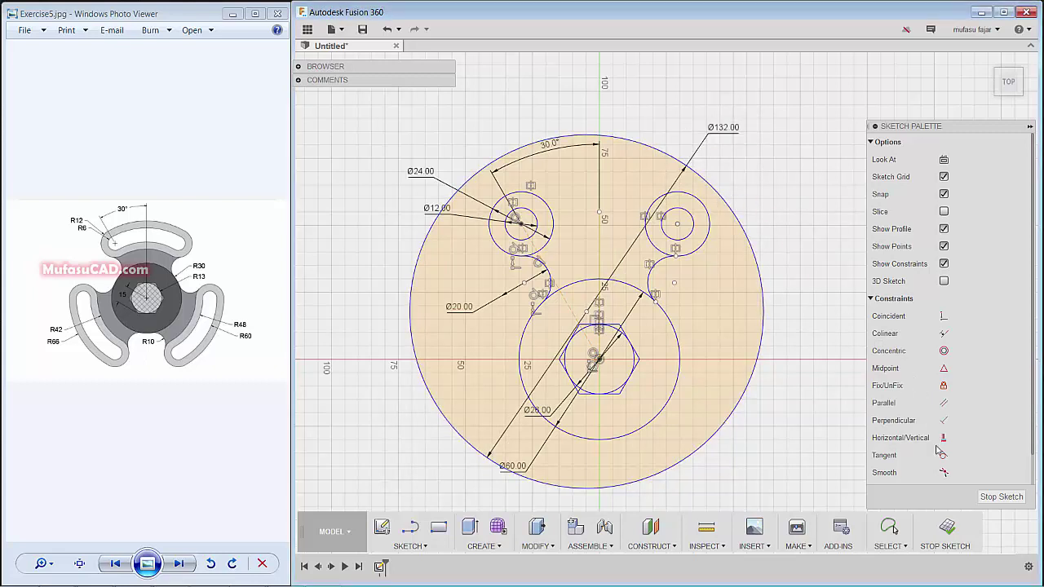
Make the Ø132 circle tangent to both Ø24 circles and trim it to its top arc.
left_click(944, 457)
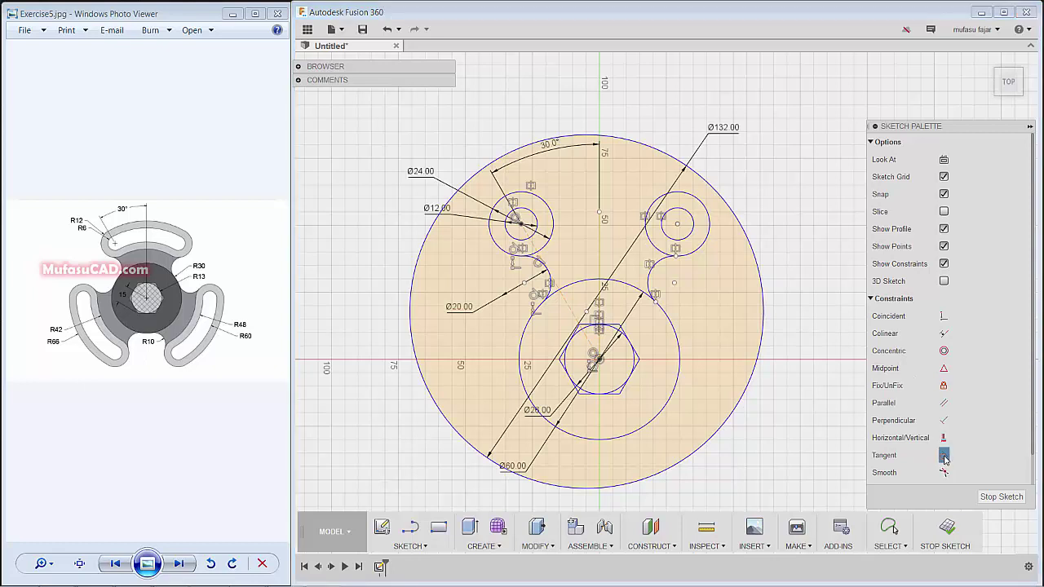
left_click(493, 206)
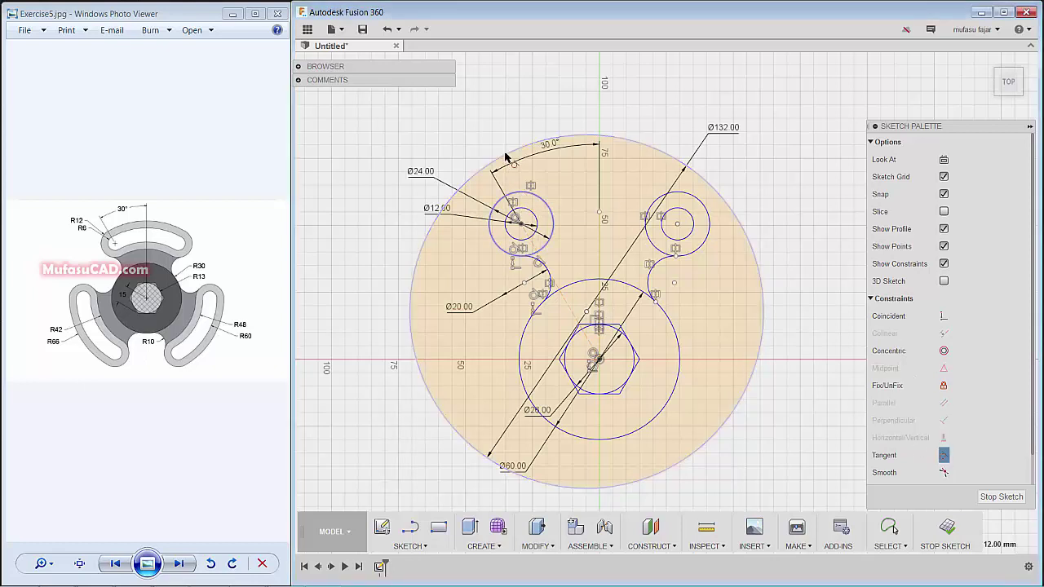
left_click(505, 157)
left_click(691, 196)
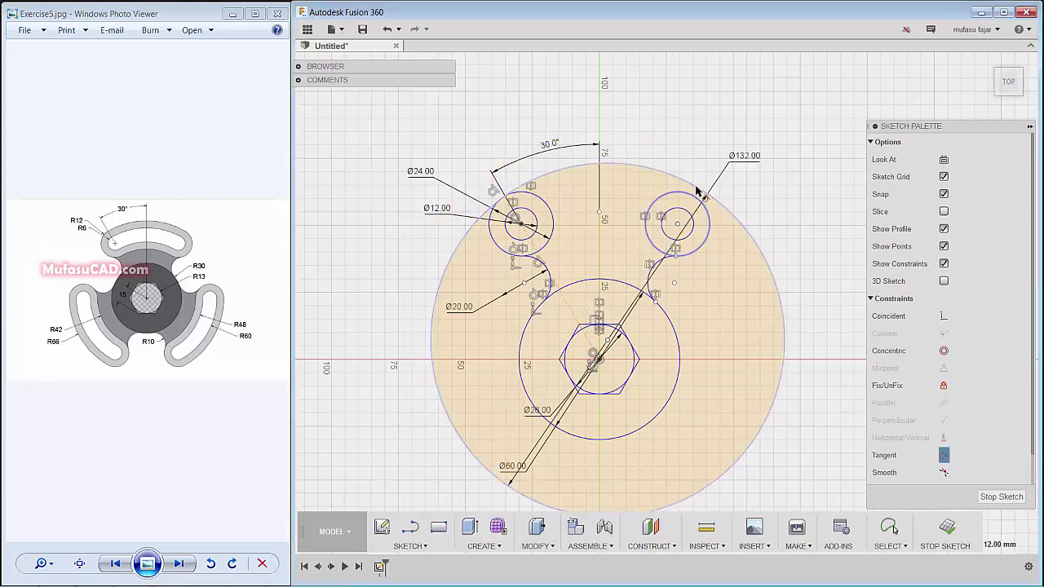
left_click(700, 186)
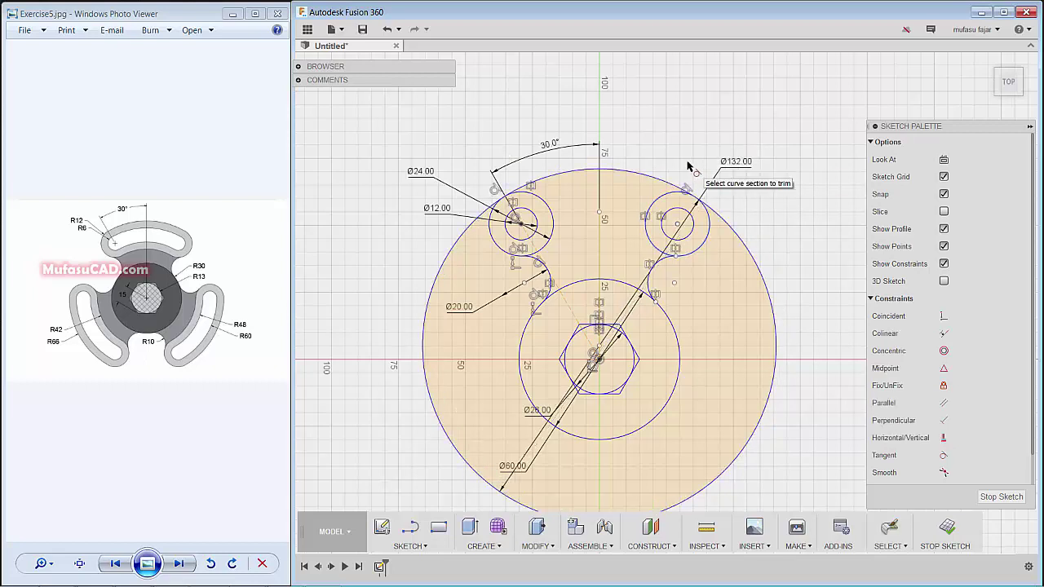
left_click(776, 325)
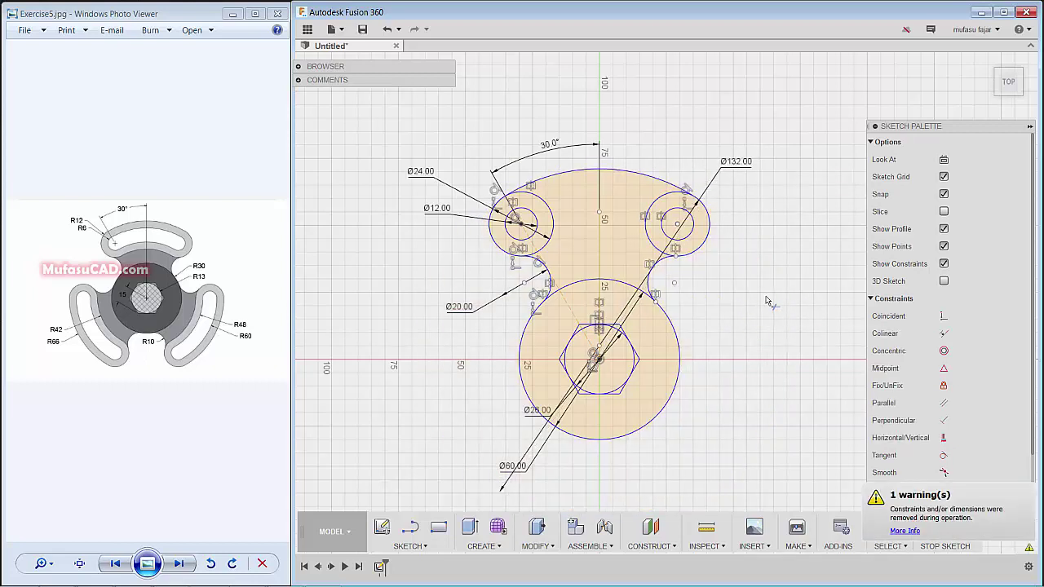
Draw another large circle and dimension it Ø120.
key("c")
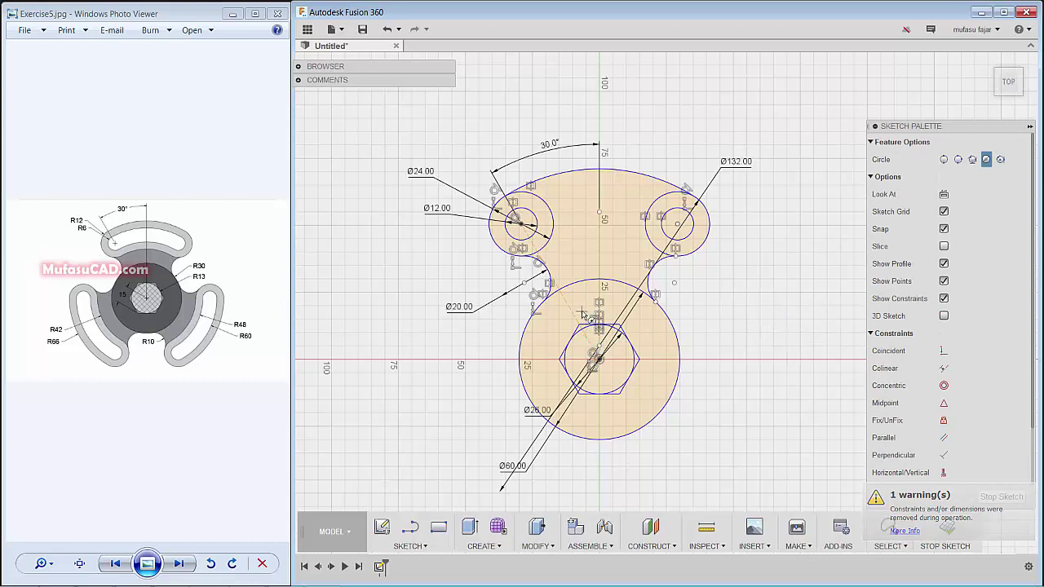
left_click(585, 306)
left_click(652, 140)
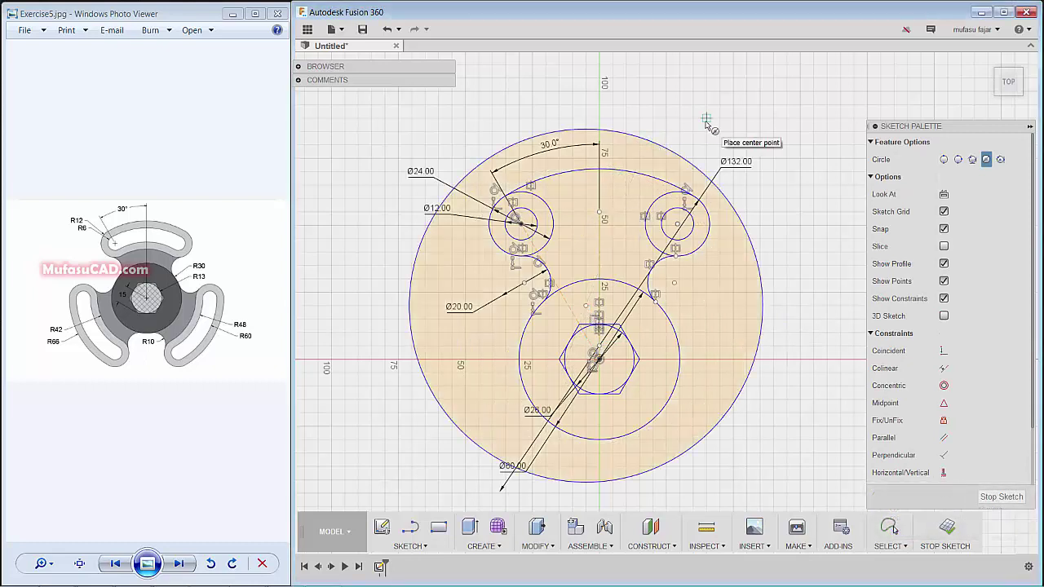
left_click(682, 161)
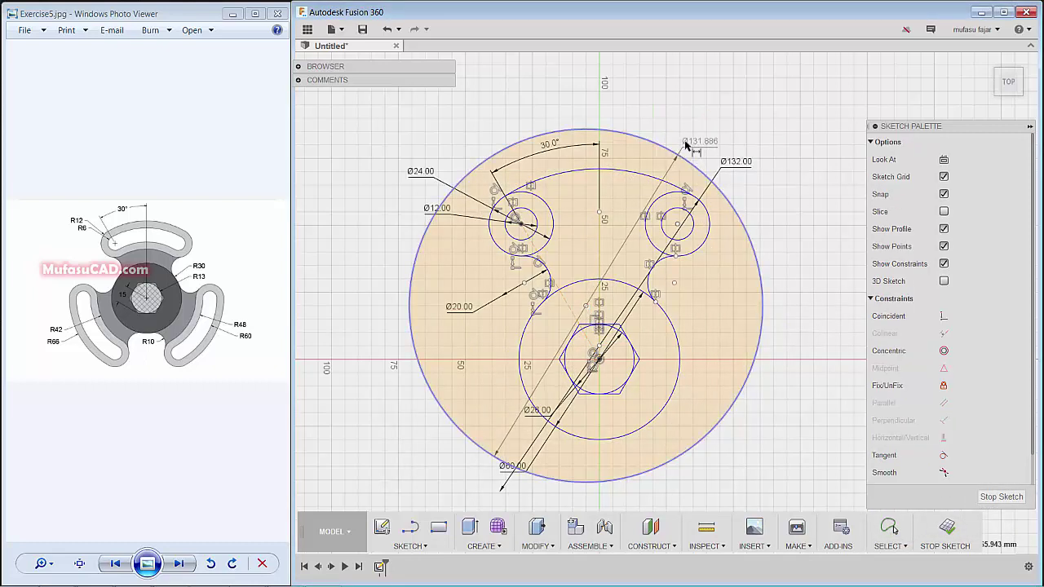
left_click(698, 128)
type("120.00")
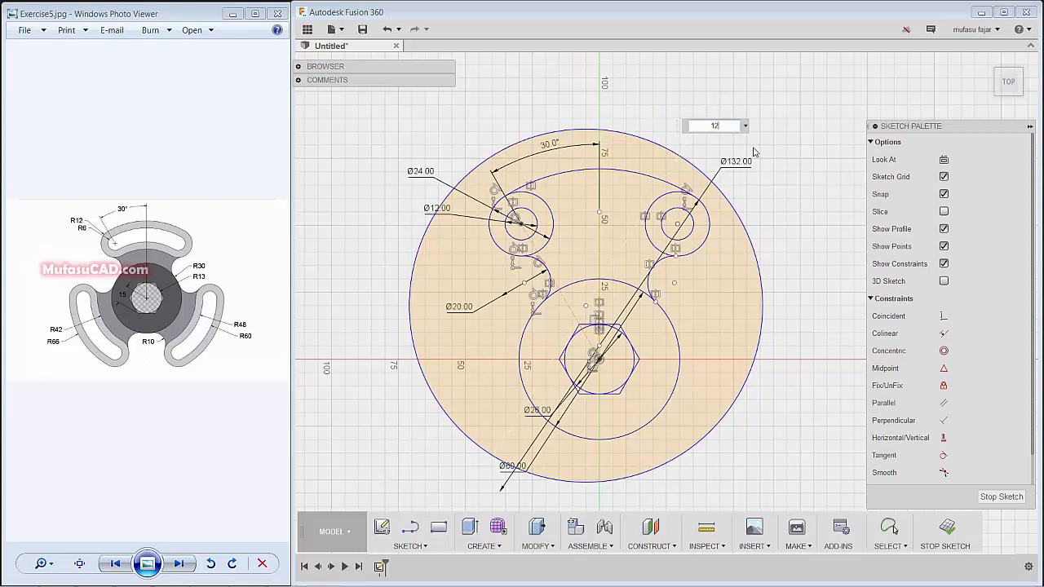
Make the Ø120 circle tangent to both small circles and trim away its lower part.
left_click(943, 455)
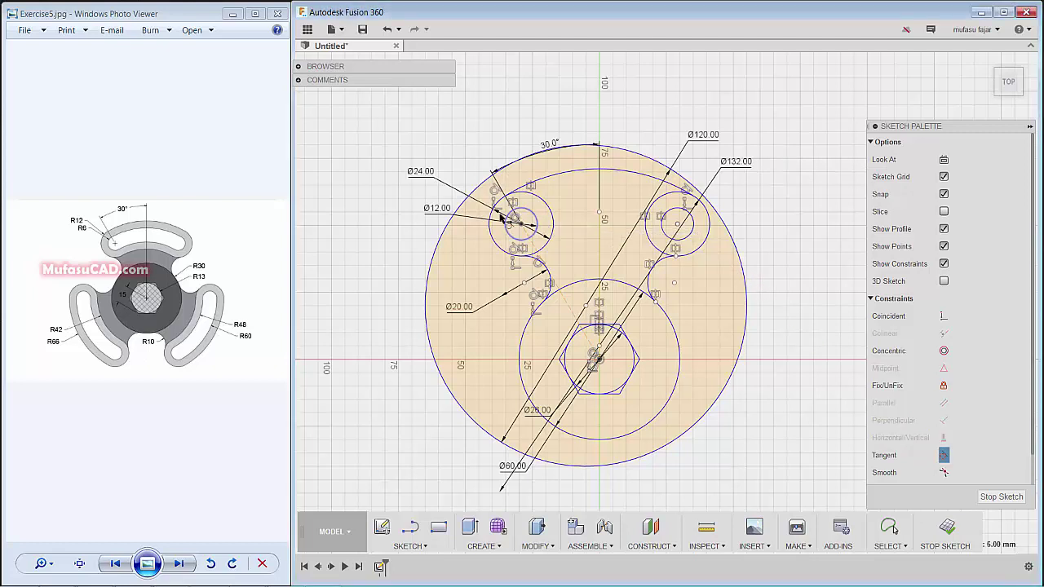
left_click(444, 249)
left_click(522, 273)
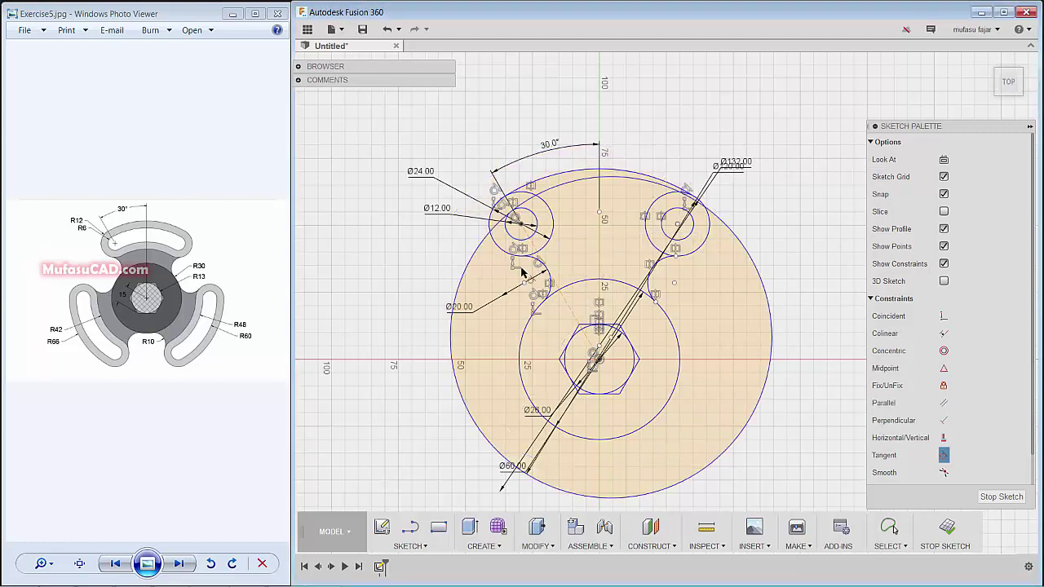
left_click(751, 257)
left_click(692, 232)
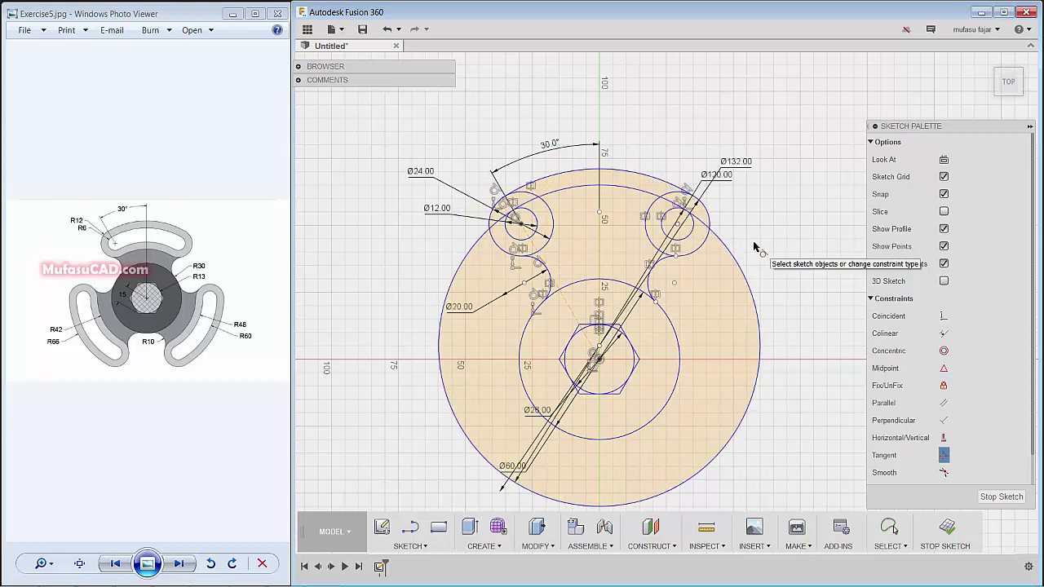
key("Escape")
left_click(744, 293)
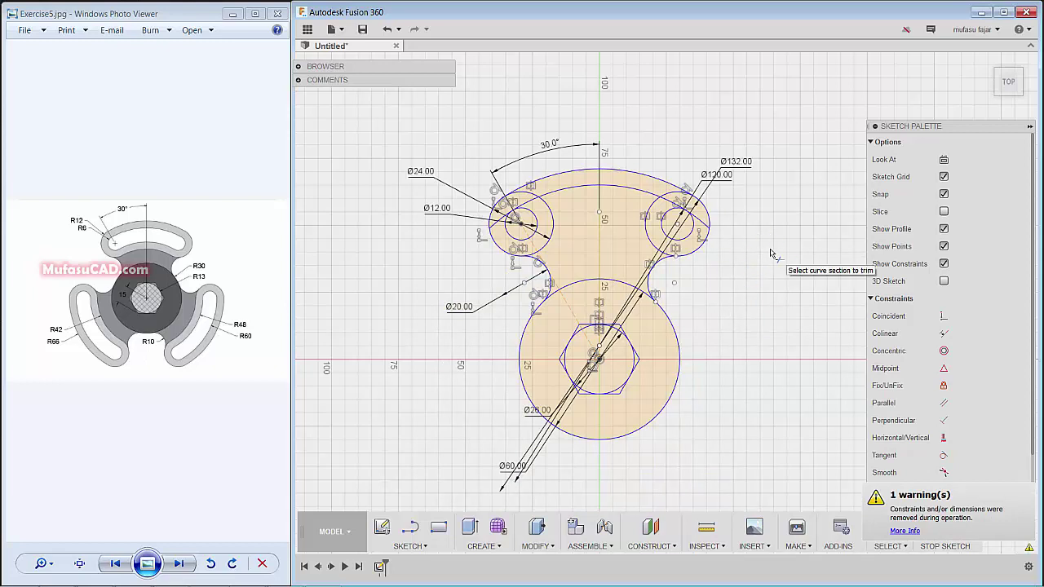
Offset the top Ø132 arc inward by -24 mm.
left_click(409, 545)
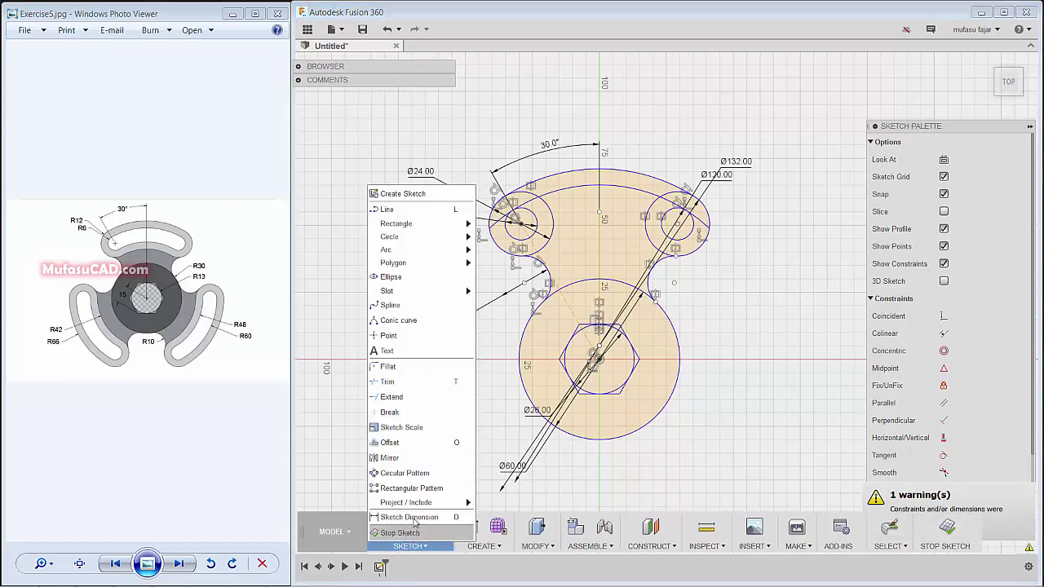
left_click(388, 442)
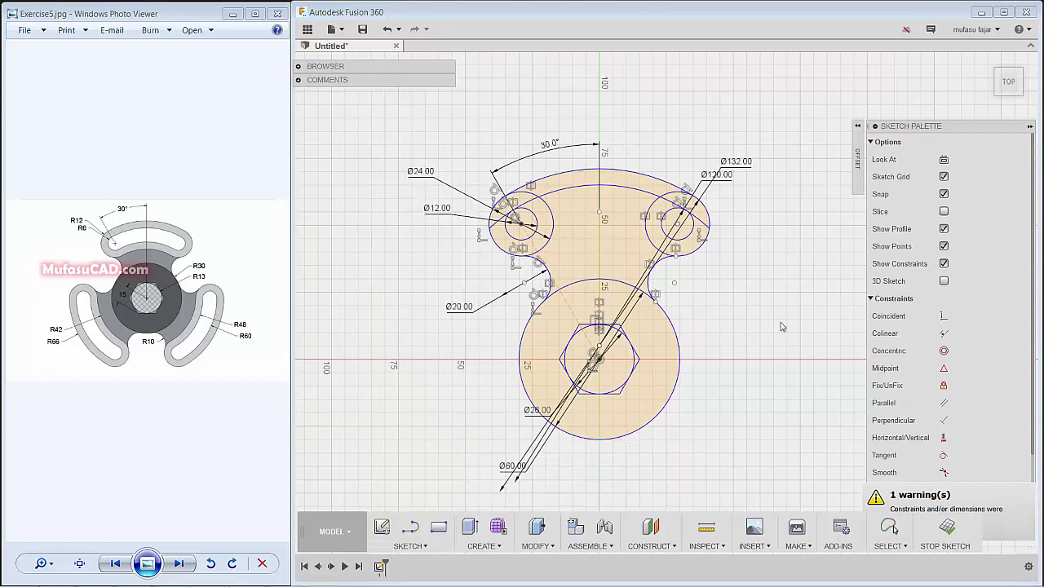
left_click(632, 186)
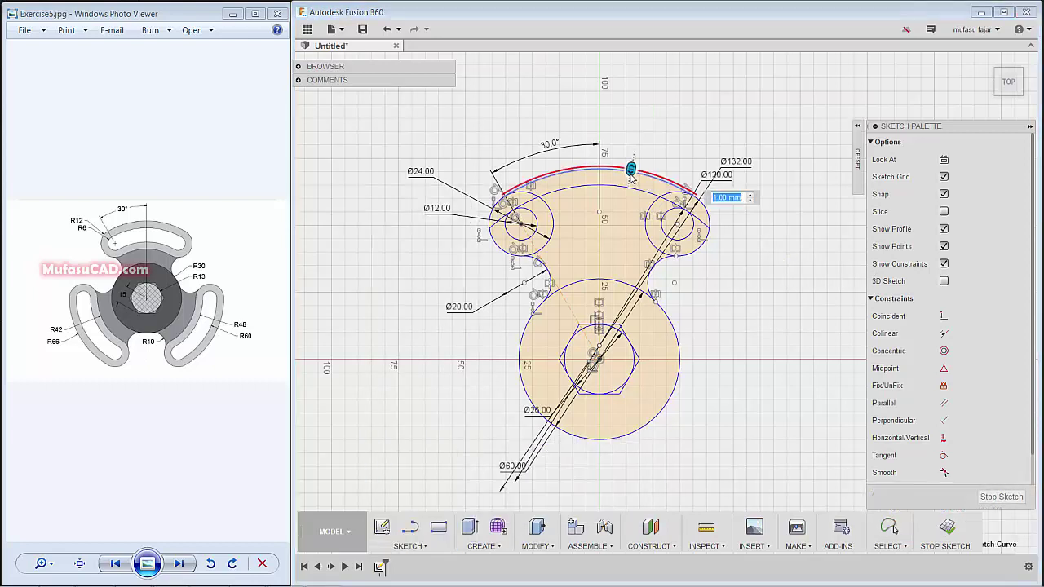
left_click_drag(630, 168, 610, 237)
left_click(717, 264)
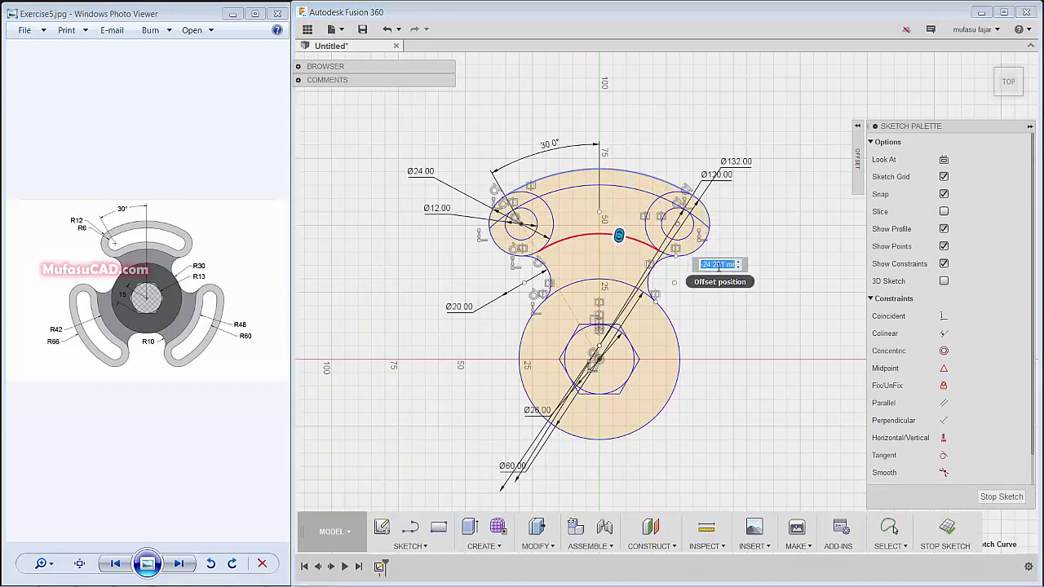
type("-24")
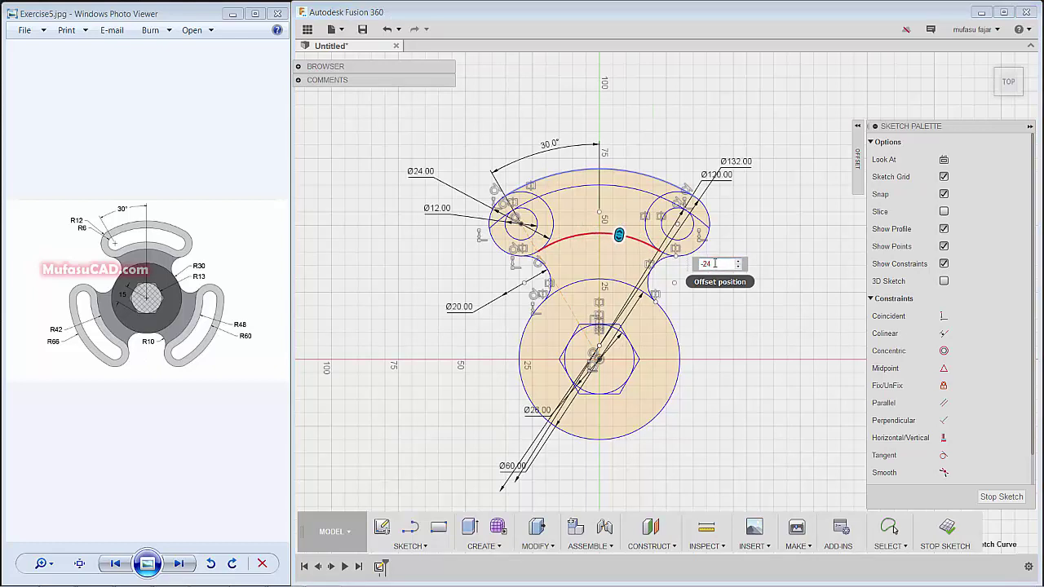
key("Return")
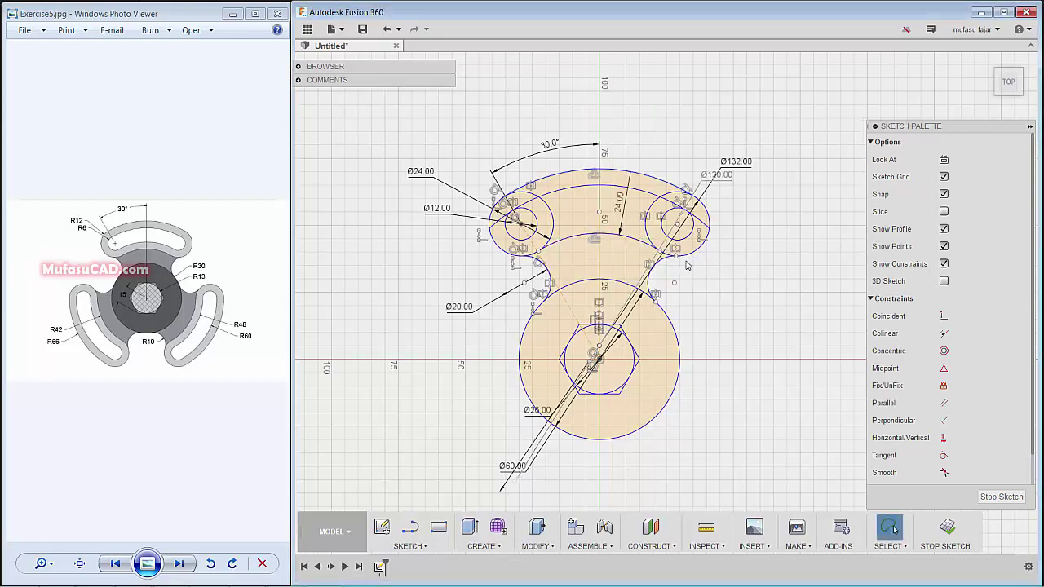
Offset the top arc again, this time inward by 12 mm.
left_click(410, 545)
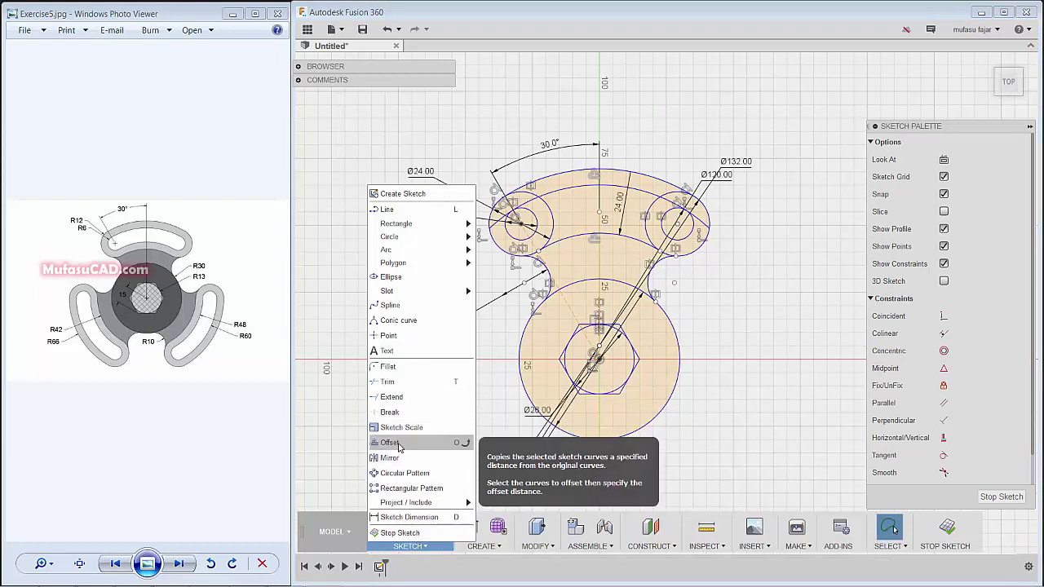
left_click(398, 443)
left_click(576, 187)
type("-12")
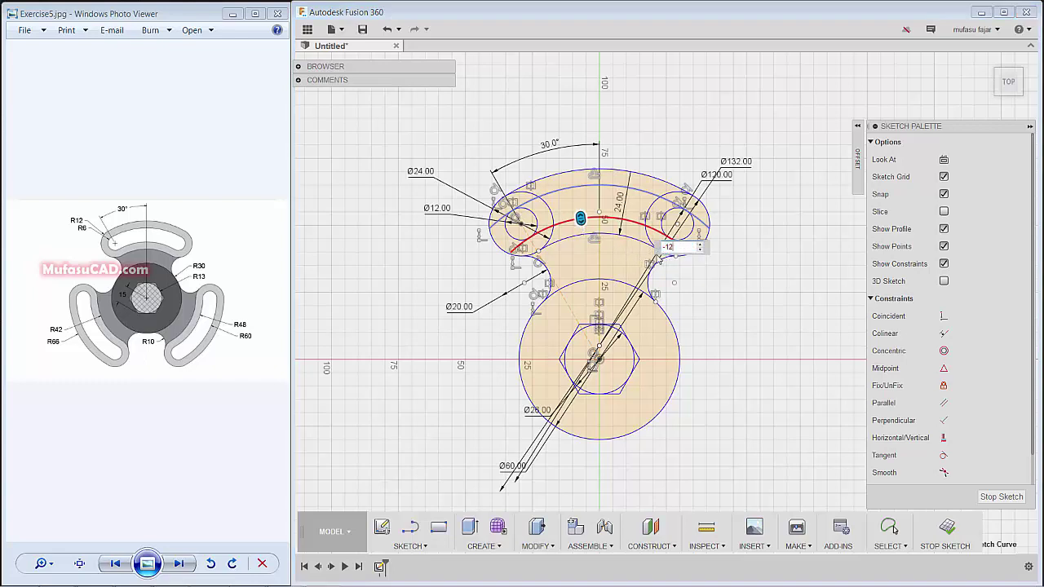
key("Return")
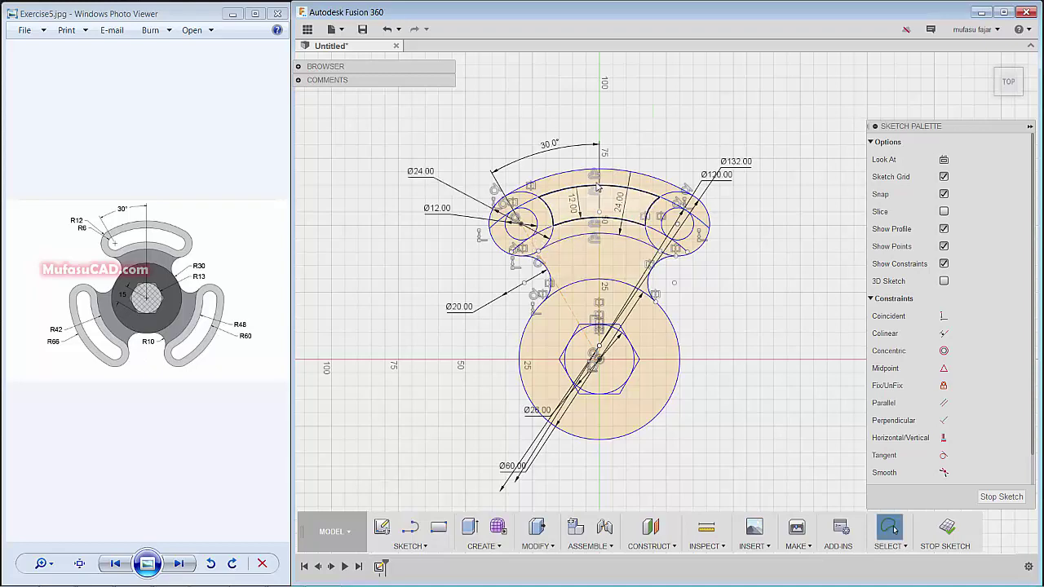
scroll(615, 193, "down", 1)
scroll(611, 195, "up", 2)
scroll(595, 199, "up", 2)
Zoom in and trim the overlapping arcs around the top arm's left end circle.
scroll(574, 203, "up", 1)
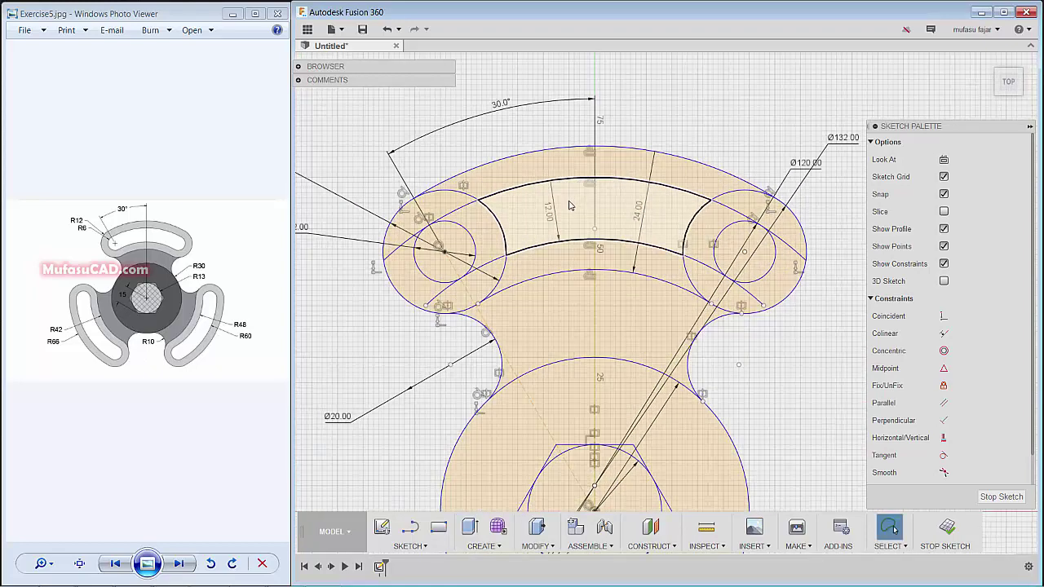
scroll(569, 206, "up", 1)
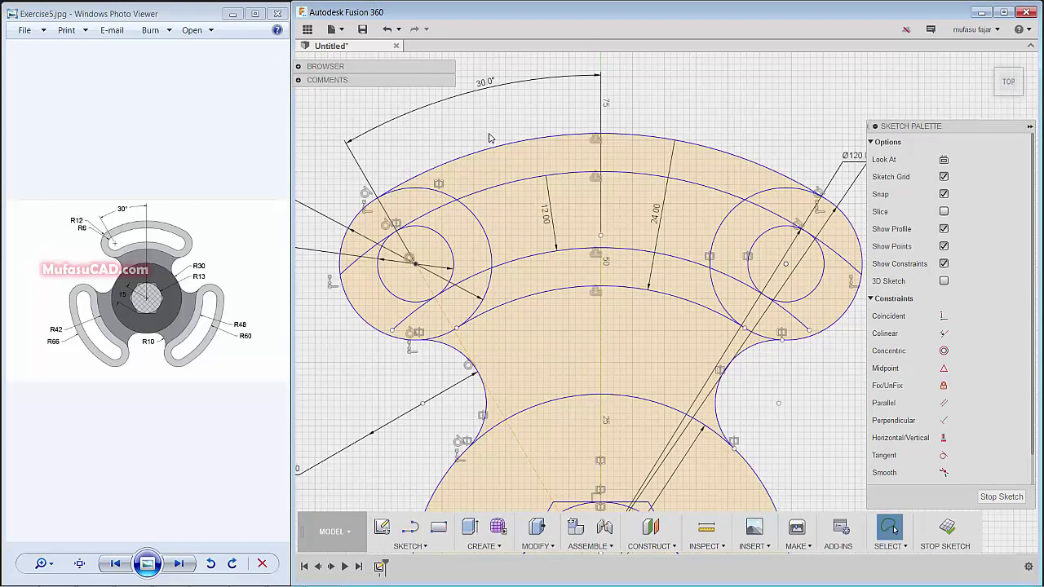
key("t")
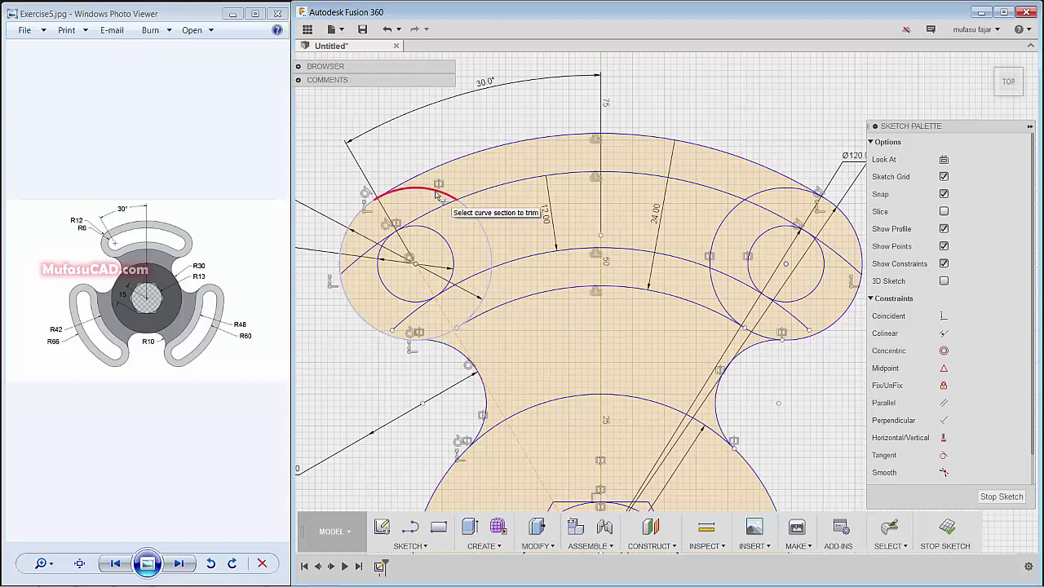
left_click(433, 206)
left_click(489, 237)
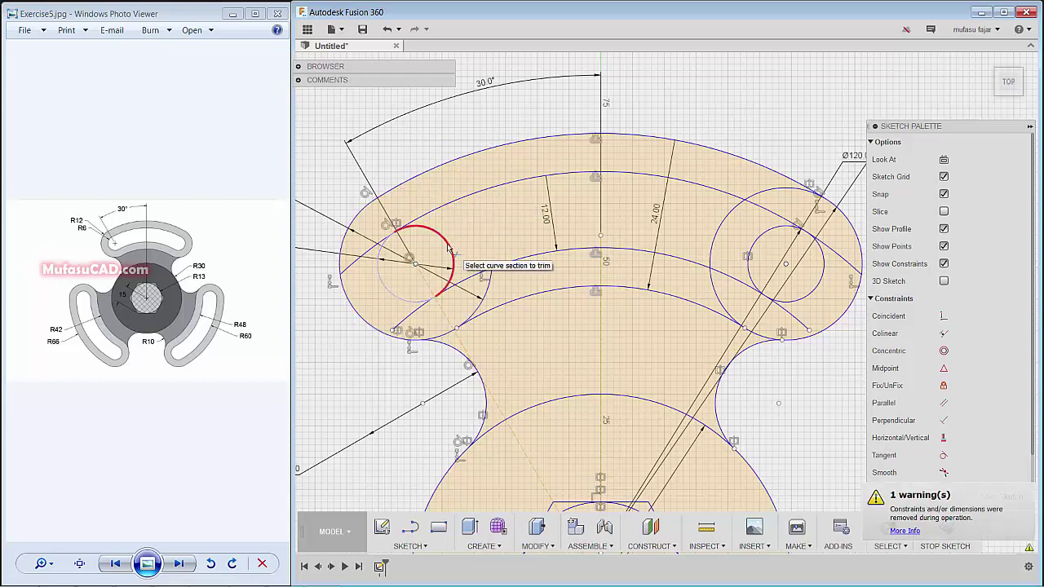
left_click(388, 236)
left_click(363, 257)
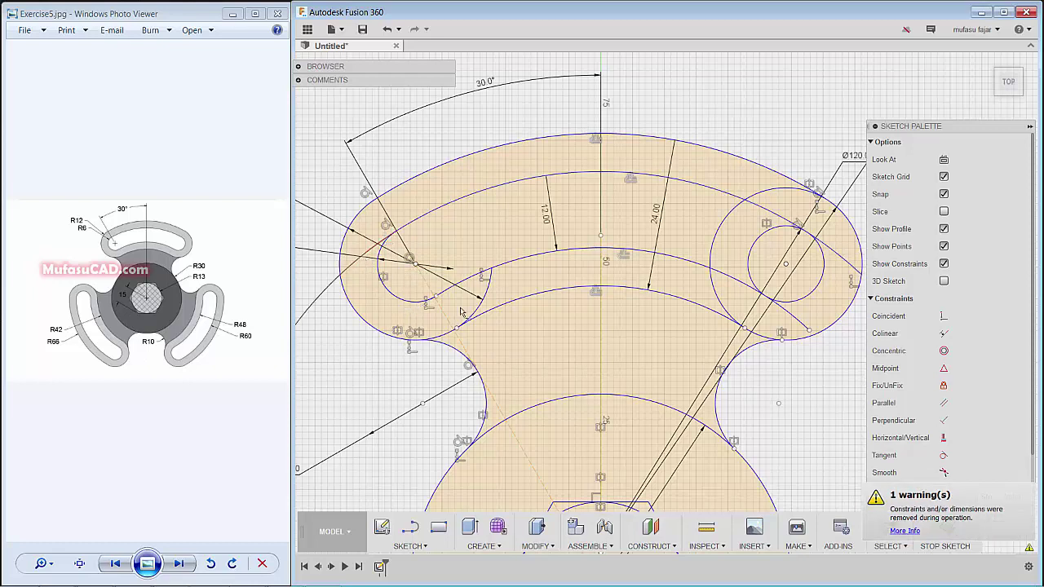
left_click(477, 308)
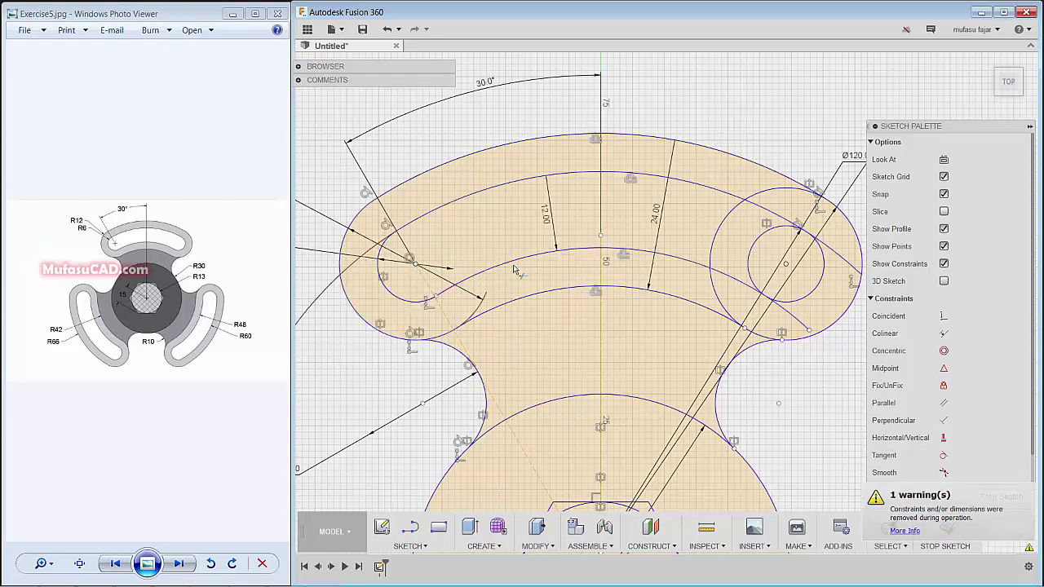
Trim the stray arcs around the right end circle, leaving rounded Ø12 slot ends, then zoom out.
left_click(743, 244)
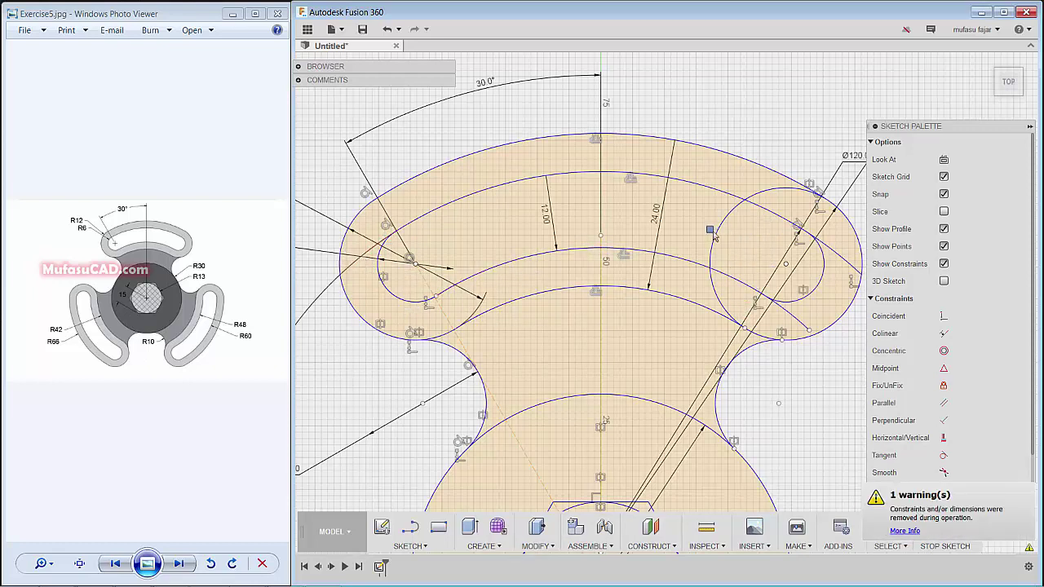
left_click(775, 194)
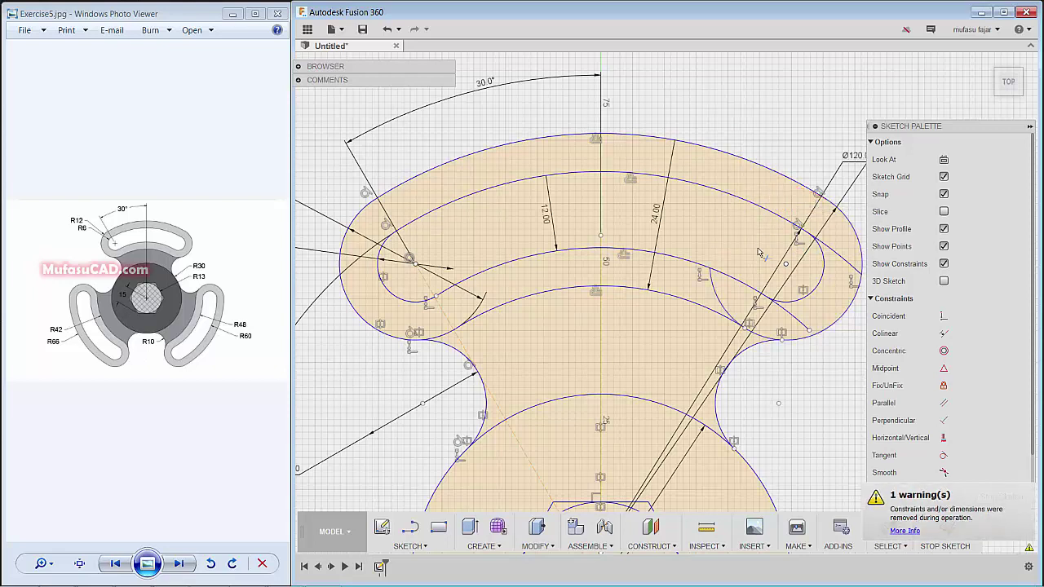
left_click(721, 303)
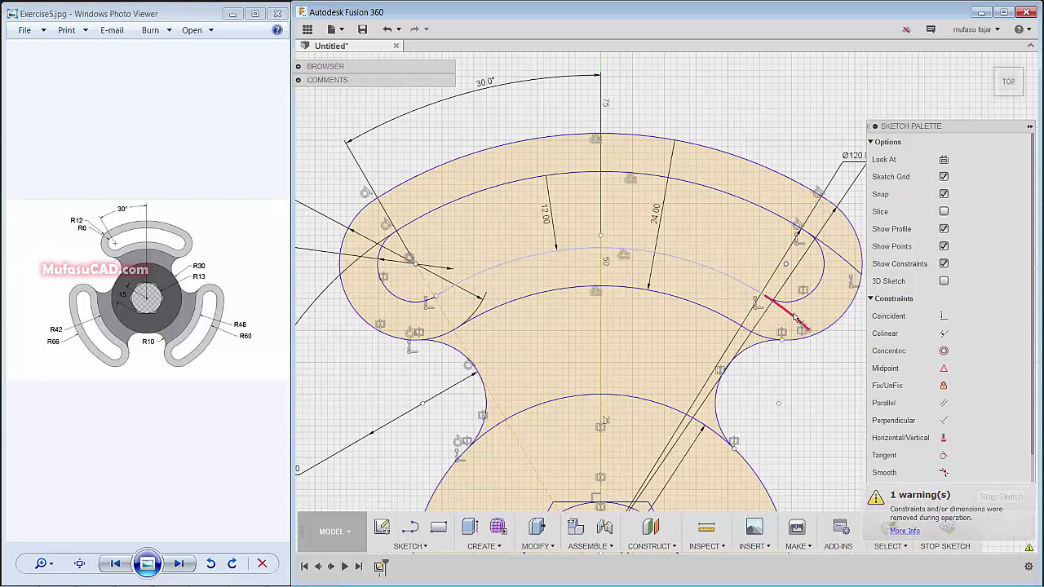
left_click(779, 320)
left_click(833, 243)
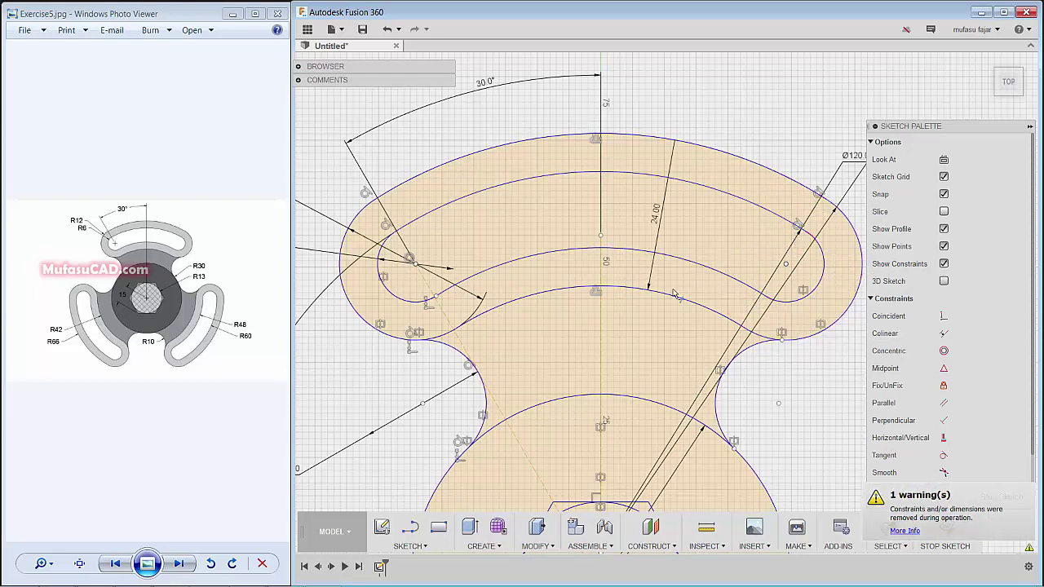
scroll(674, 294, "up", 1)
scroll(674, 302, "down", 1)
scroll(665, 326, "down", 1)
scroll(652, 349, "down", 1)
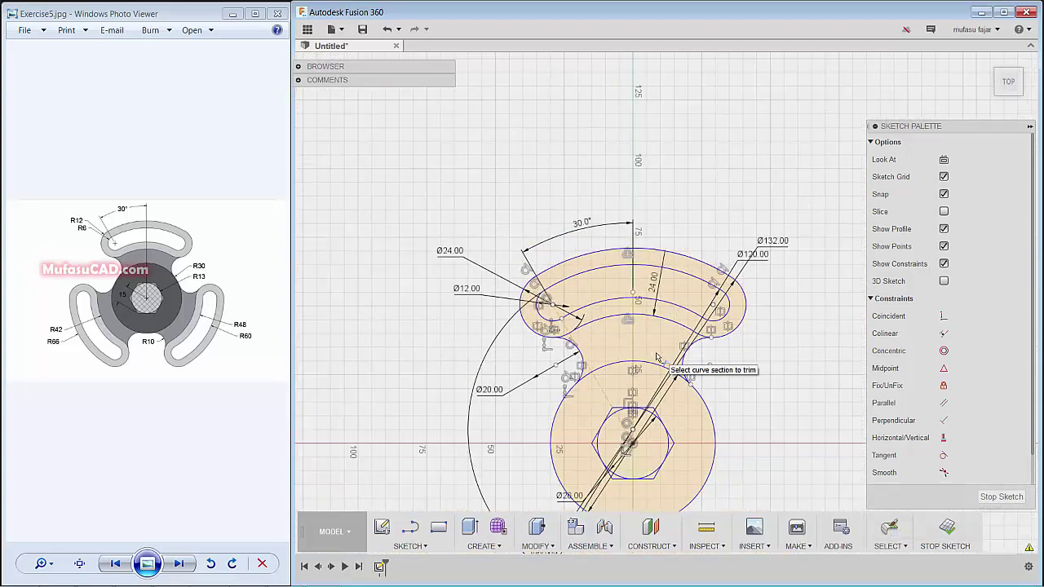
scroll(672, 441, "down", 1)
scroll(767, 420, "down", 1)
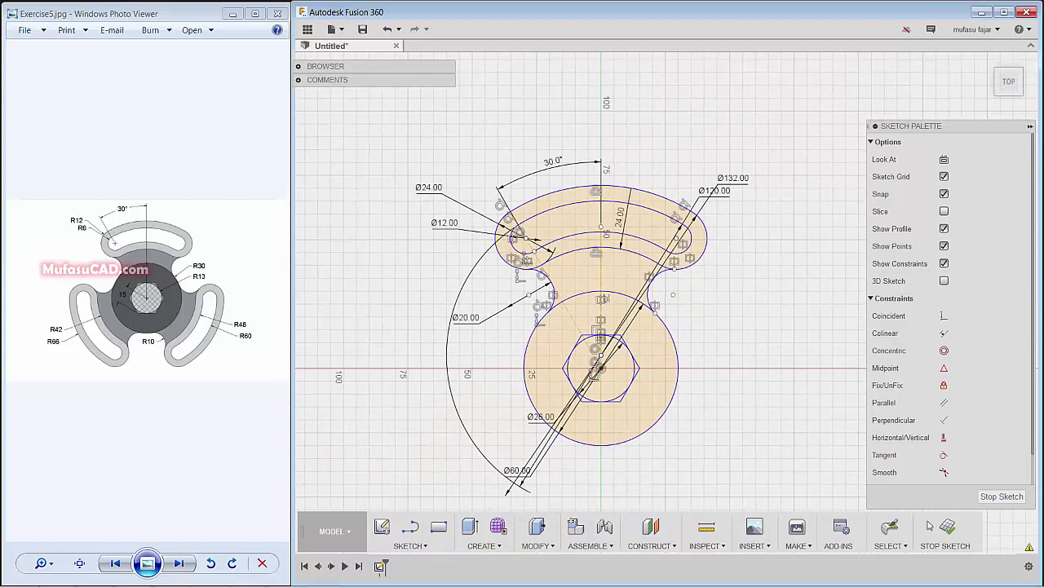
Finish the sketch, reopen it with Edit Sketch from a curve, and shift the view left.
left_click(946, 528)
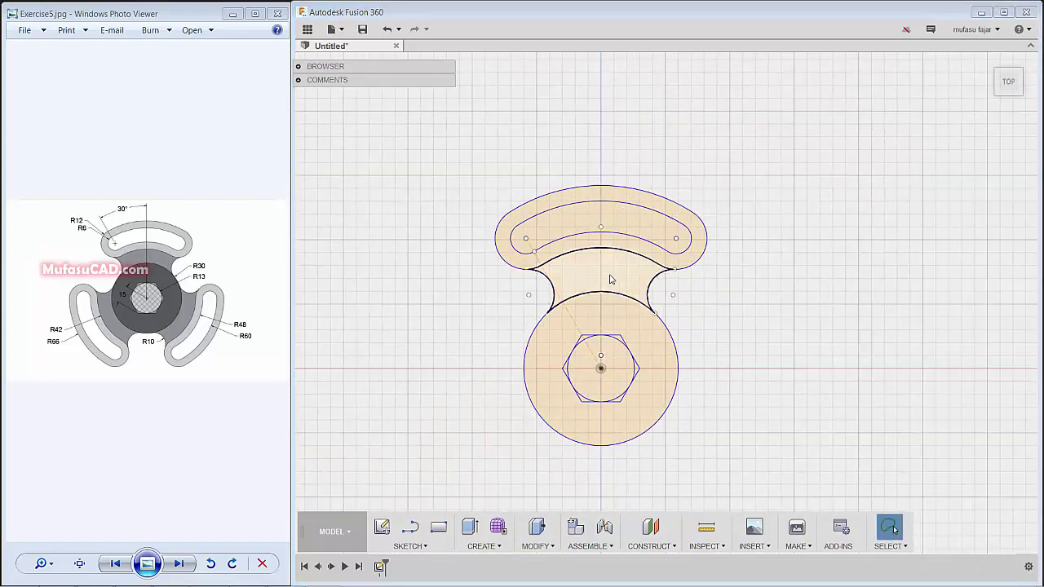
left_click(661, 251)
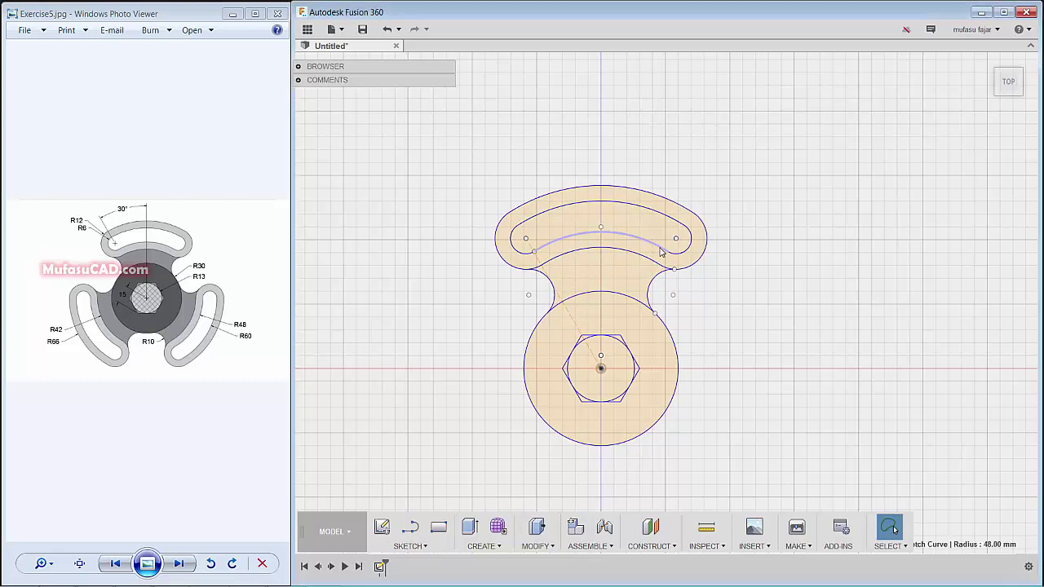
right_click(662, 251)
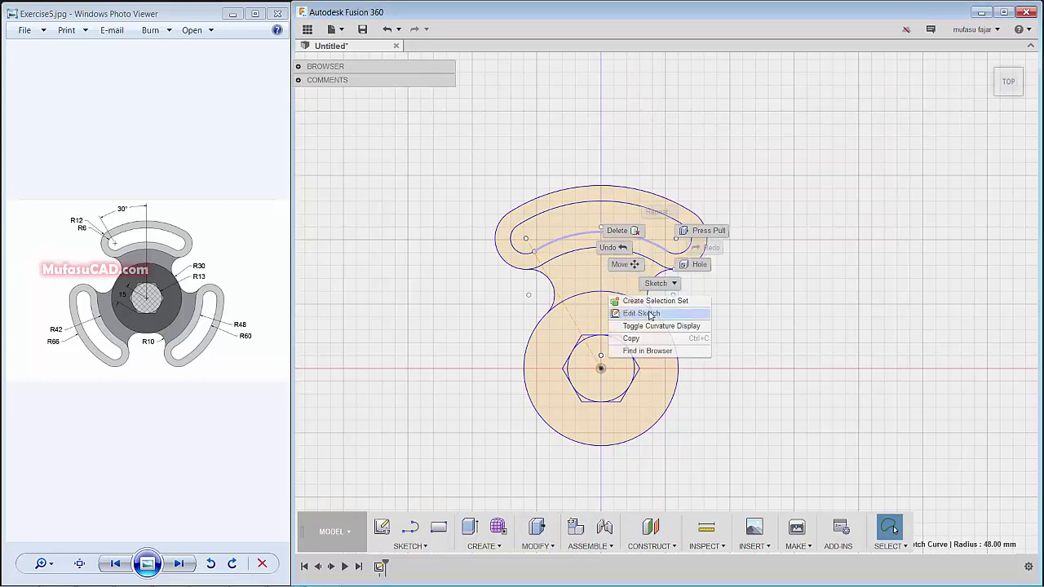
left_click(643, 314)
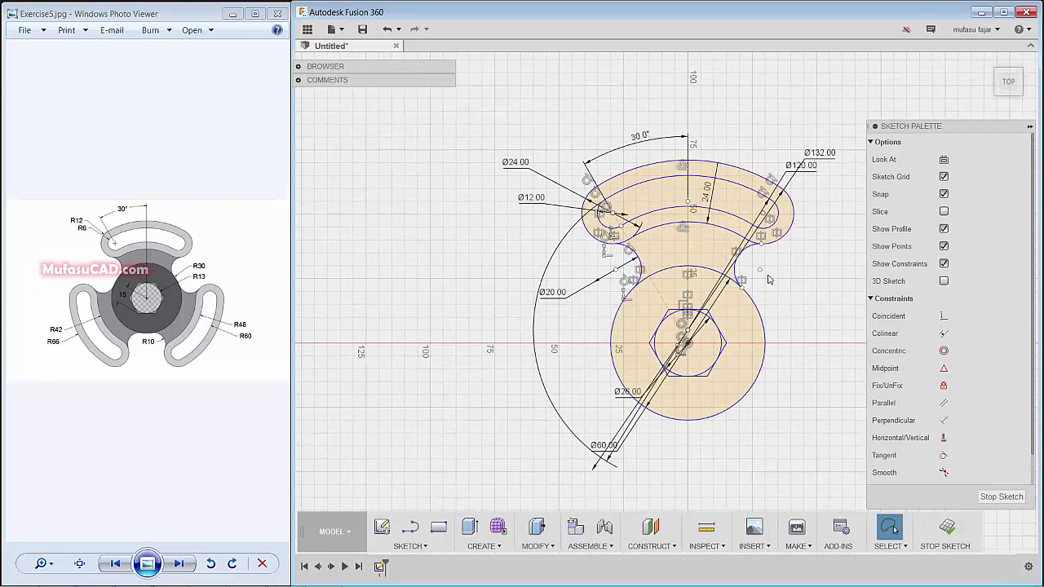
middle_click_drag(786, 294, 667, 295)
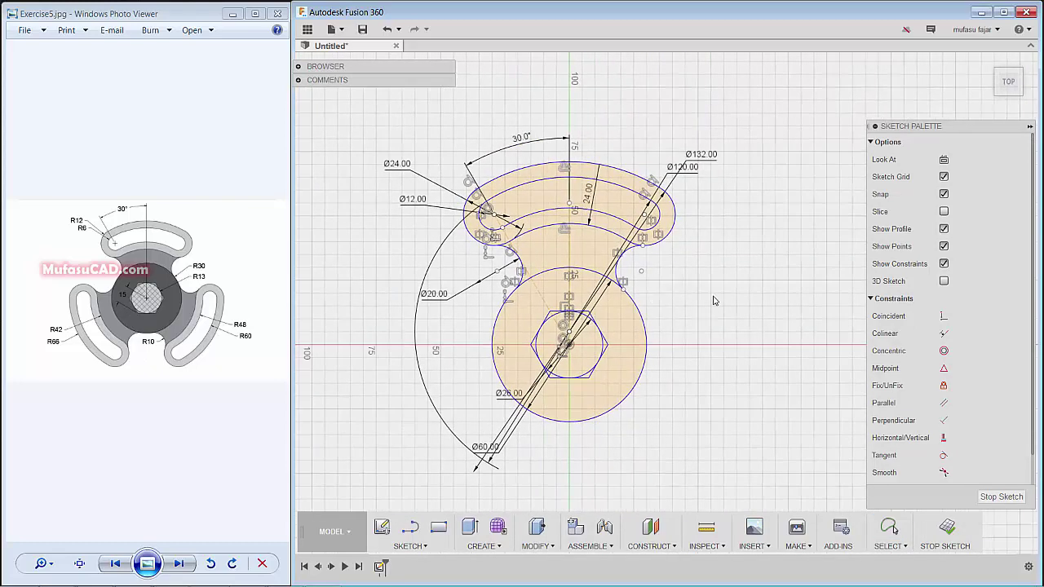
left_click(416, 544)
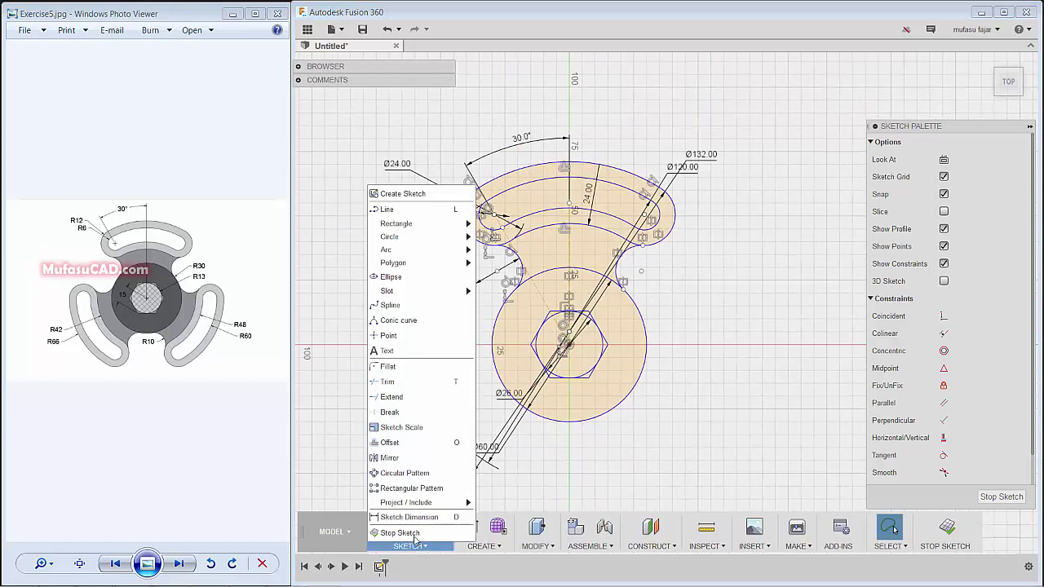
Circular-pattern the slot arm's arcs around the sketch centre point with quantity 3.
left_click(405, 473)
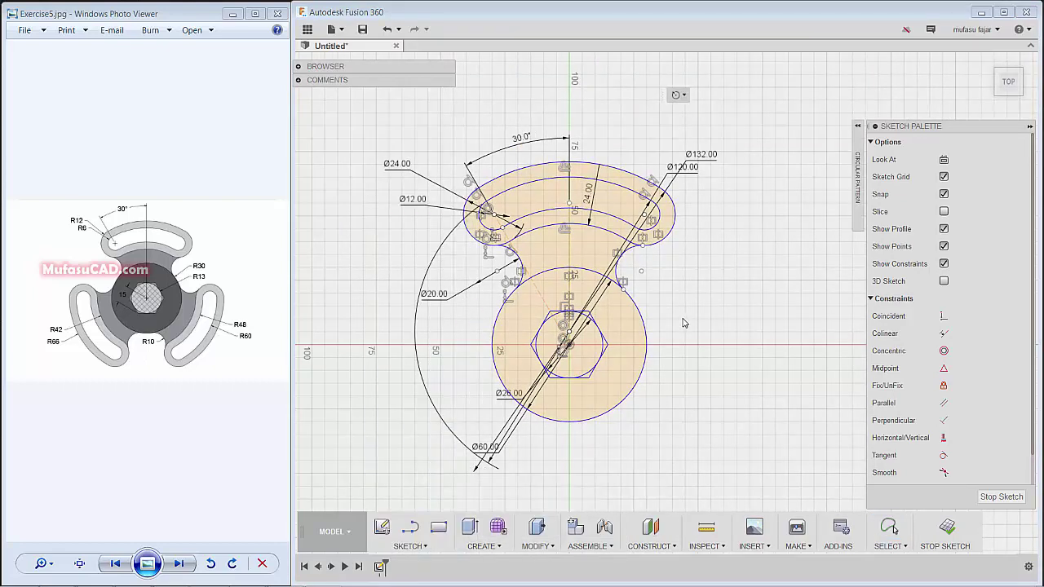
left_click(626, 170)
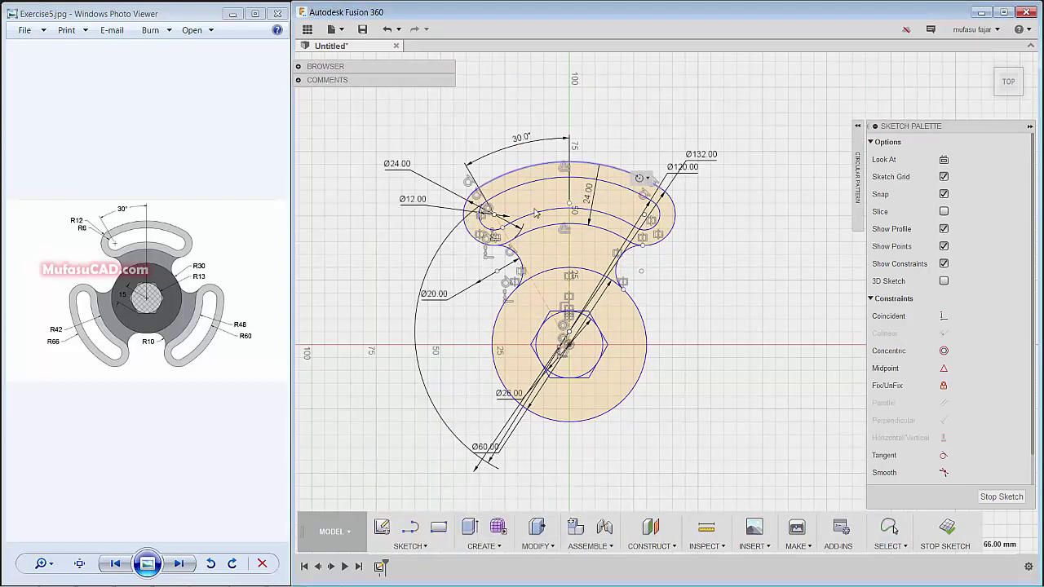
left_click(490, 217)
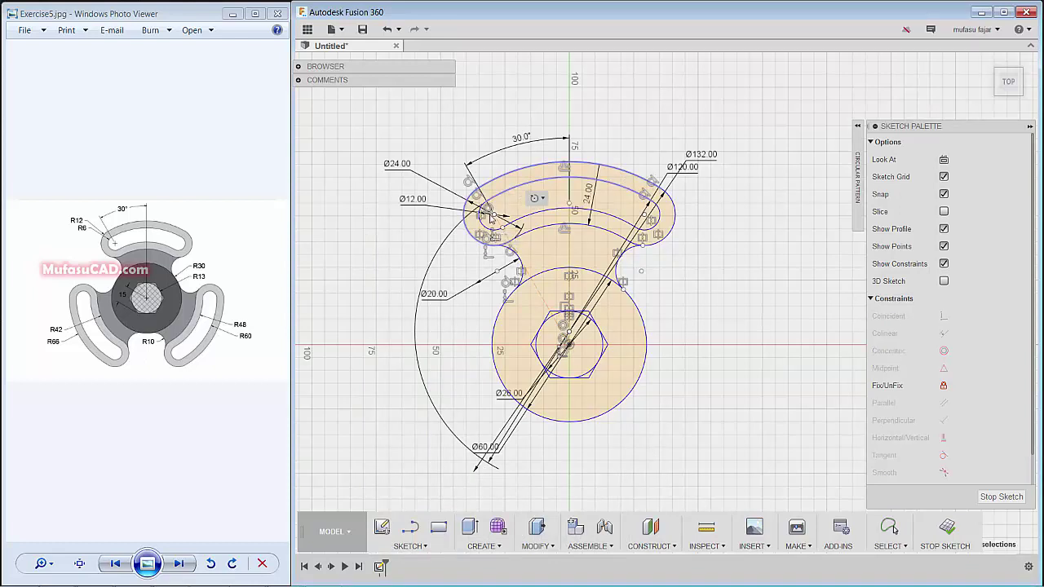
left_click(530, 216)
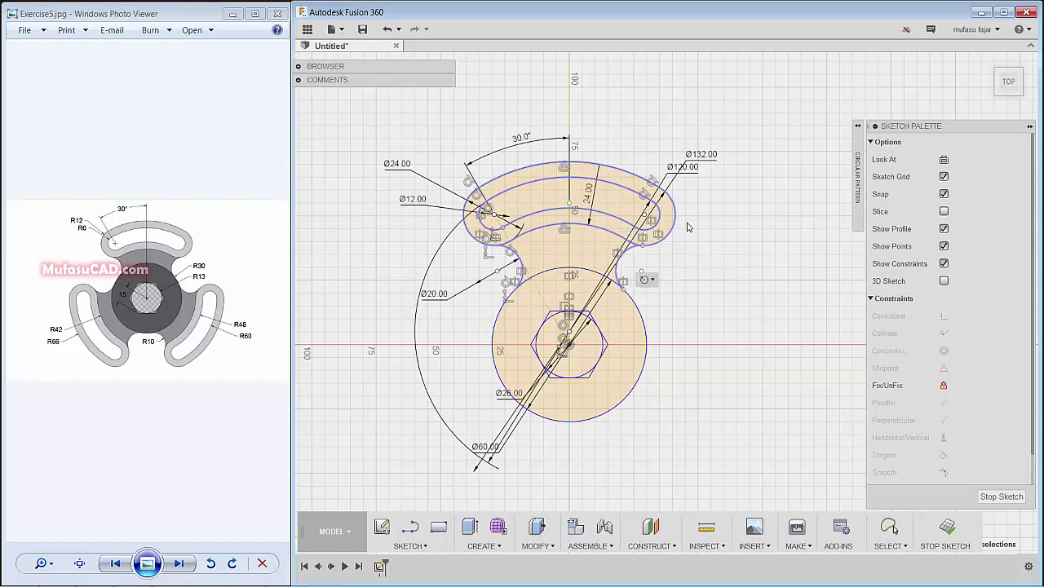
mouse_move(857, 176)
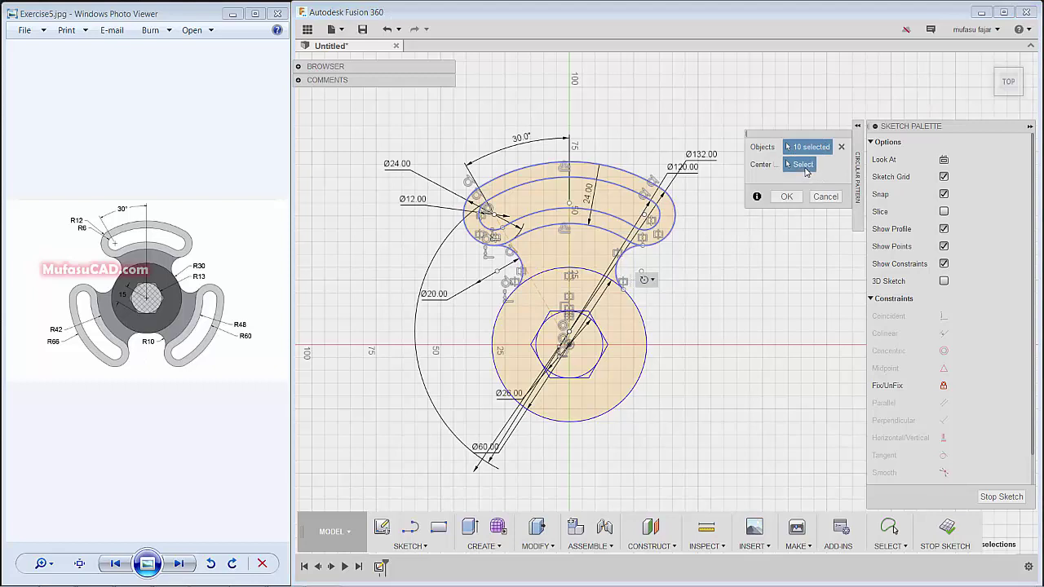
left_click(570, 344)
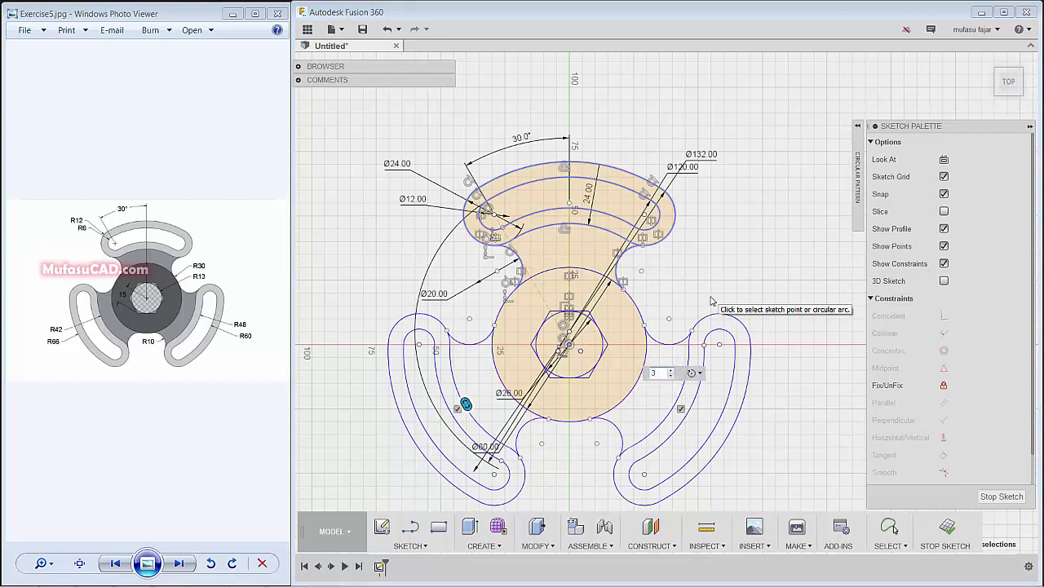
key("Return")
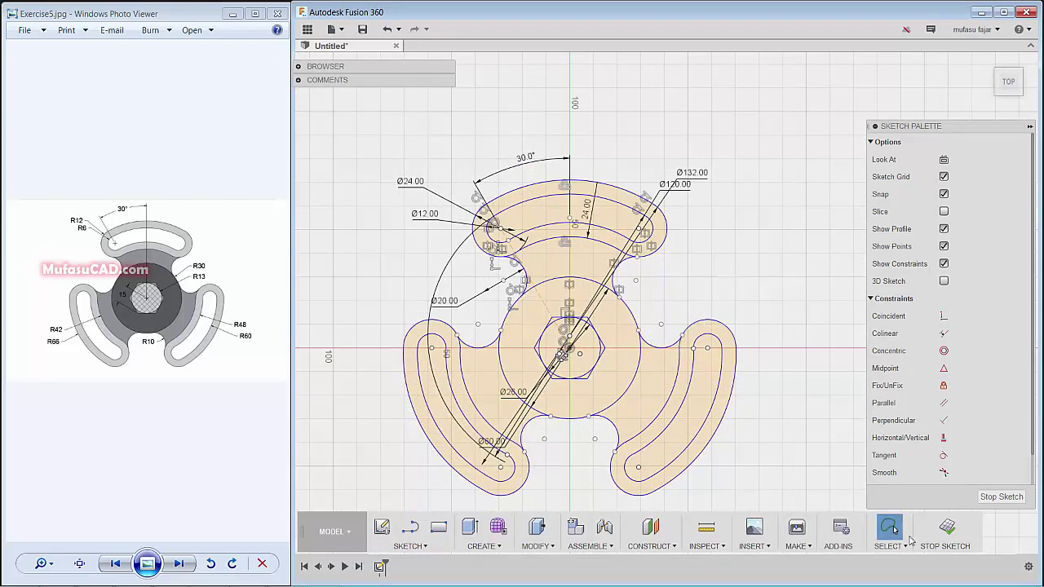
Stop the sketch and centre the finished three-arm slotted profile in view.
left_click(945, 528)
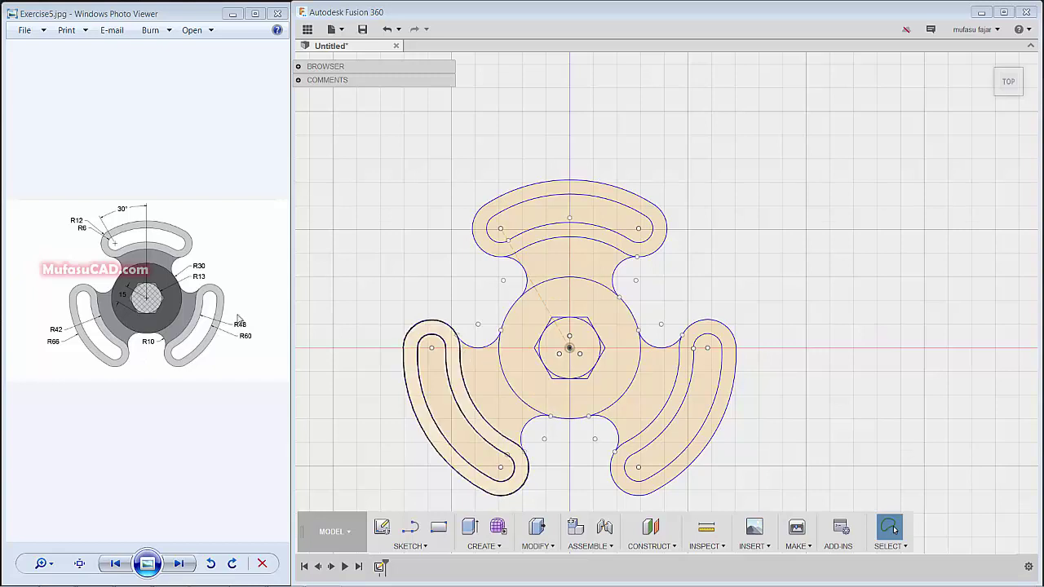
middle_click_drag(593, 348, 626, 293)
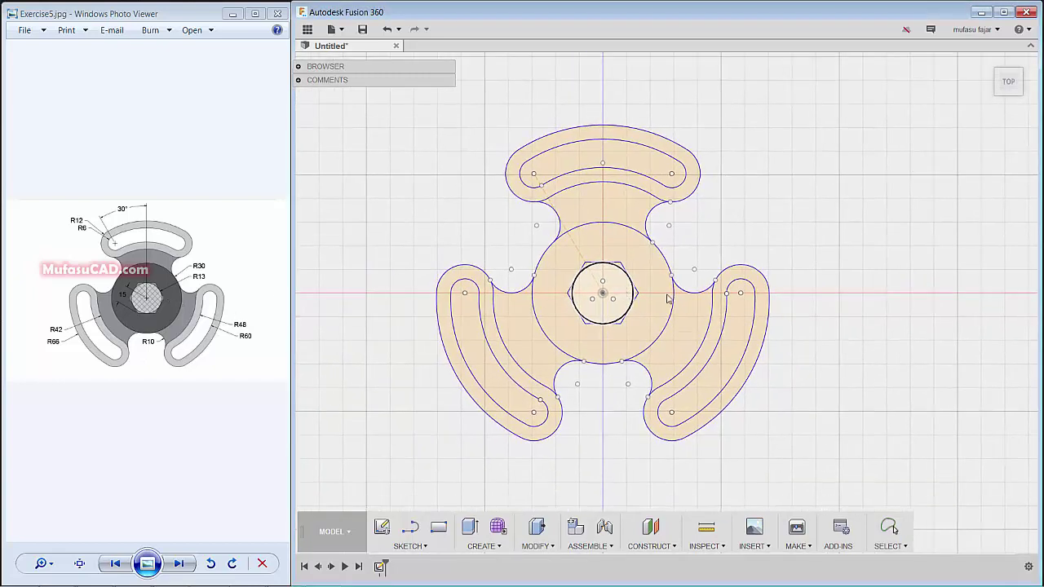